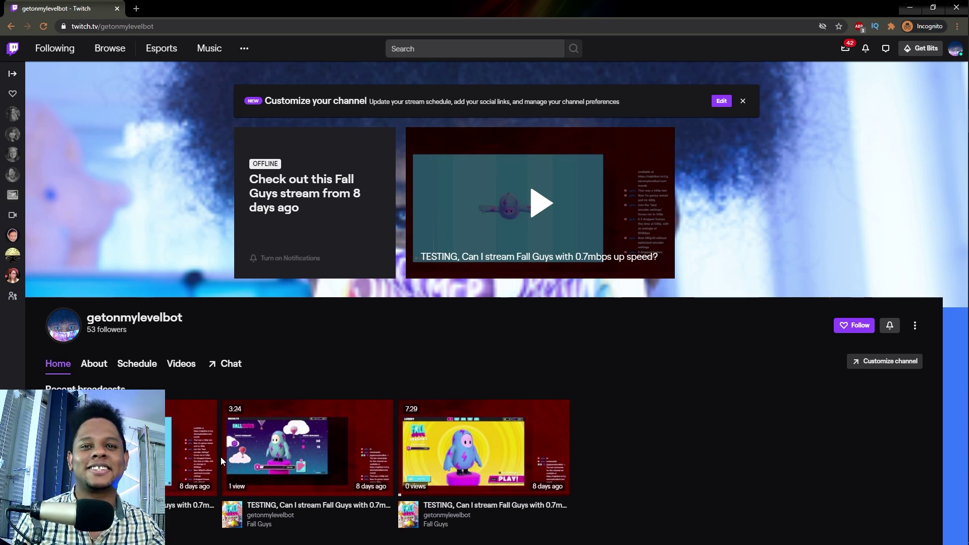
Sign in to nightbot.tv with Twitch and open Custom Commands, listing !hug, !socials and !uptime
left_click(136, 9)
type("night")
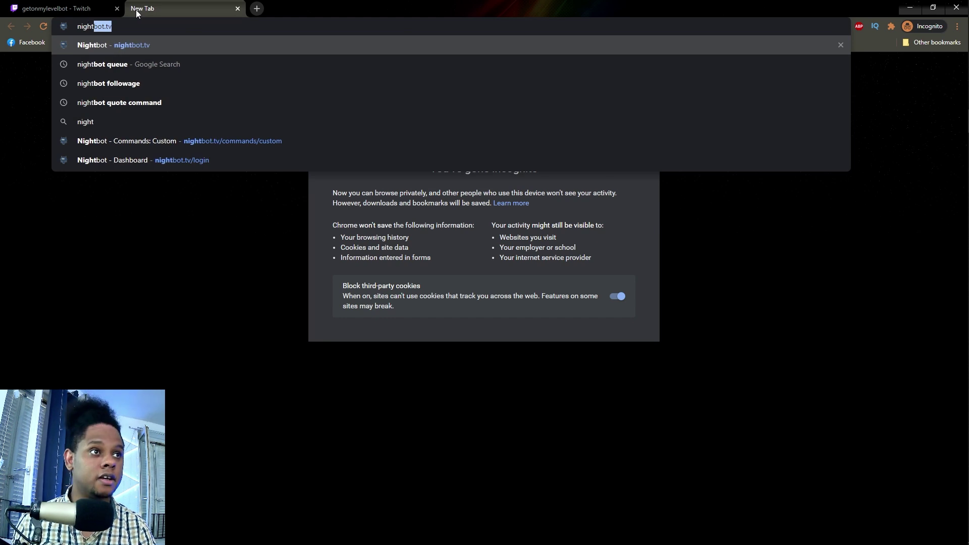
key("Return")
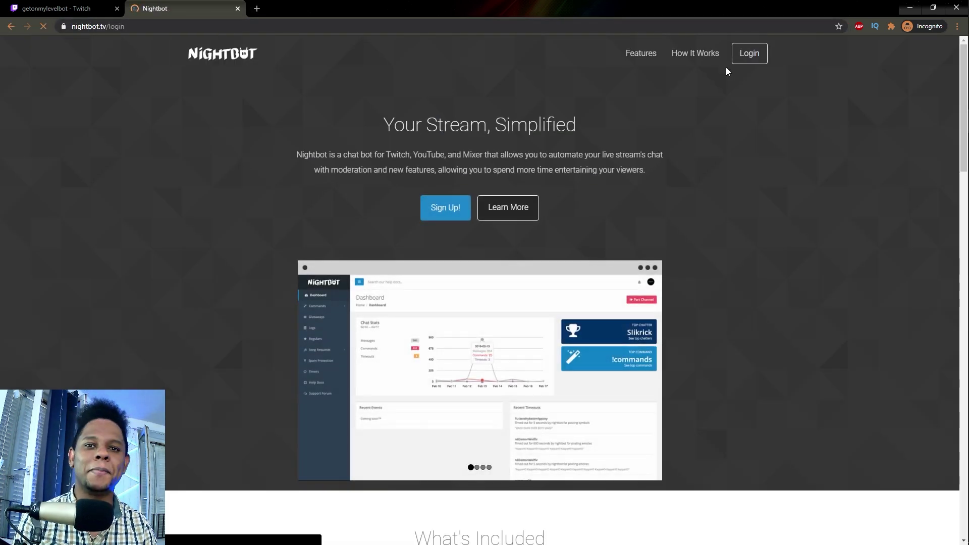
left_click(739, 60)
left_click(612, 144)
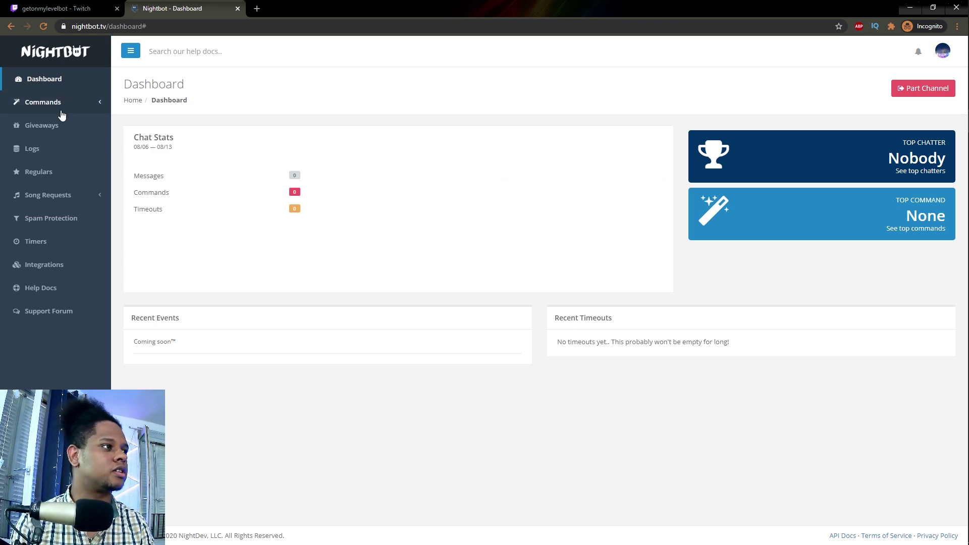
left_click(42, 103)
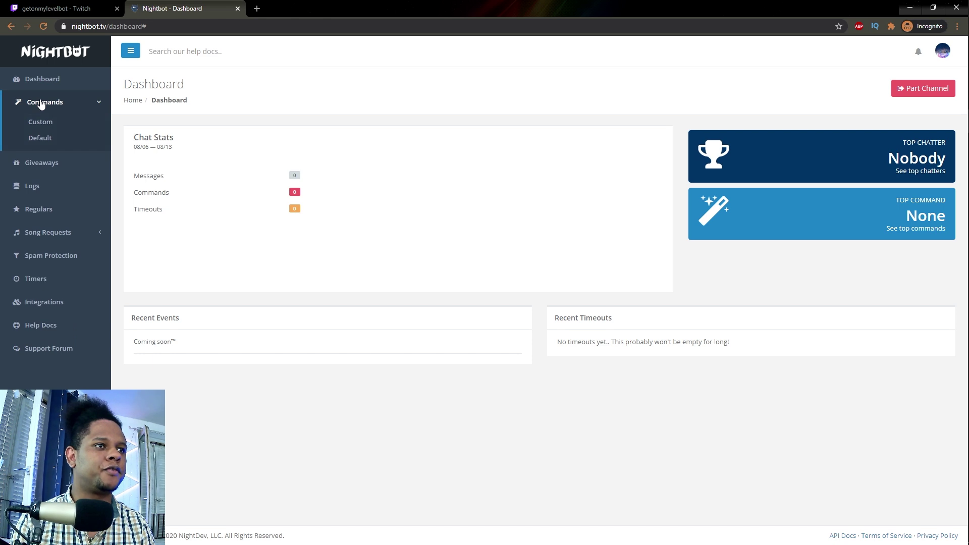
left_click(41, 122)
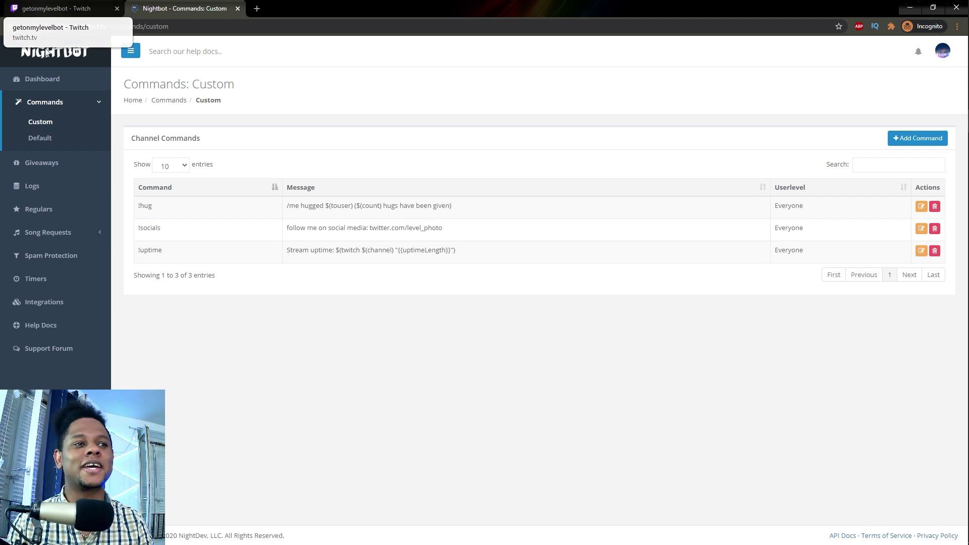
Open Nightbot's Help Docs, go to the Commands List, and open the DJKhaled variable page
left_click(16, 332)
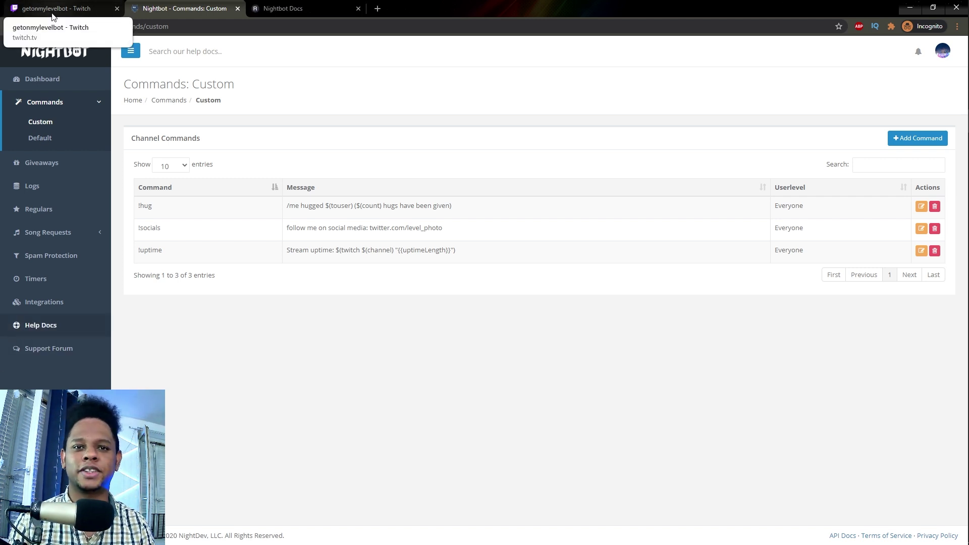
left_click(295, 9)
scroll(372, 449, "down", 3)
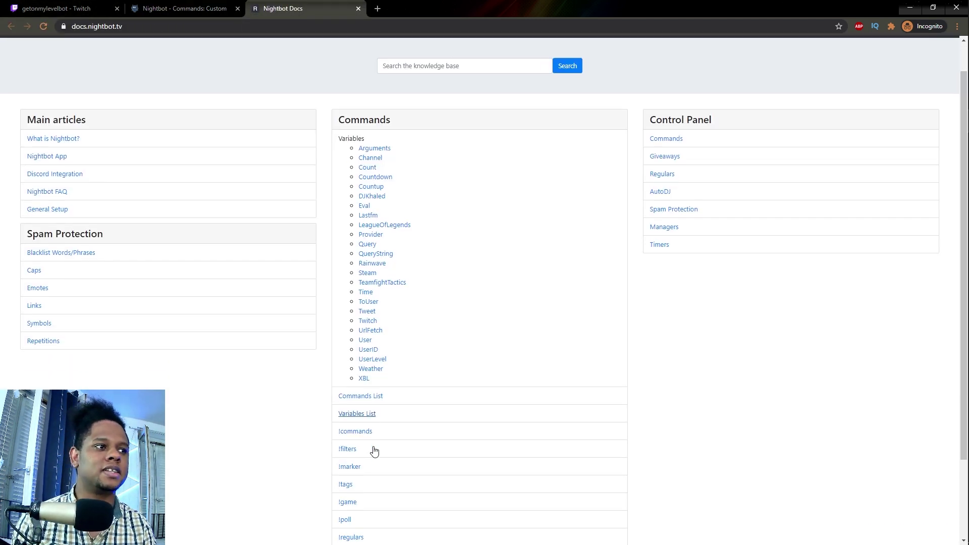
scroll(353, 448, "up", 3)
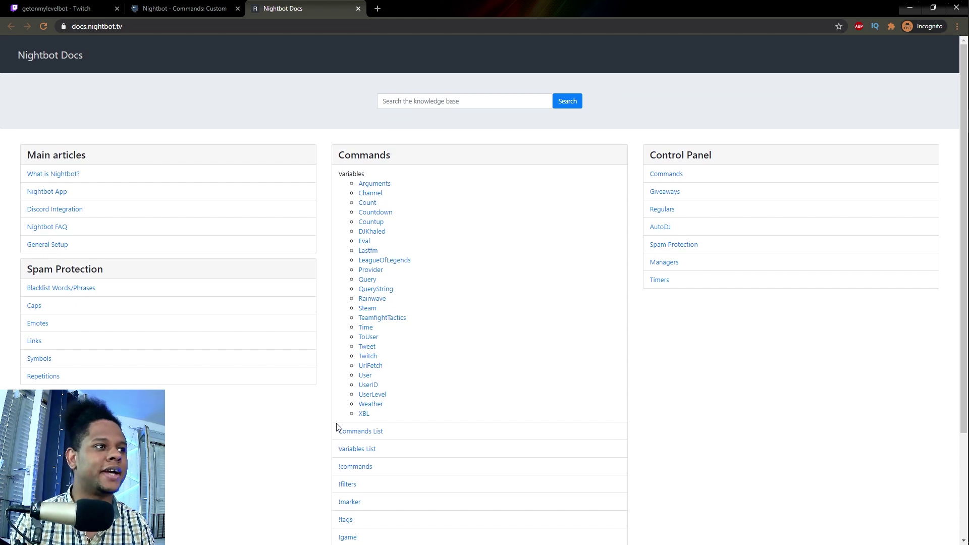
left_click(339, 430)
scroll(339, 429, "down", 1)
scroll(304, 258, "down", 4)
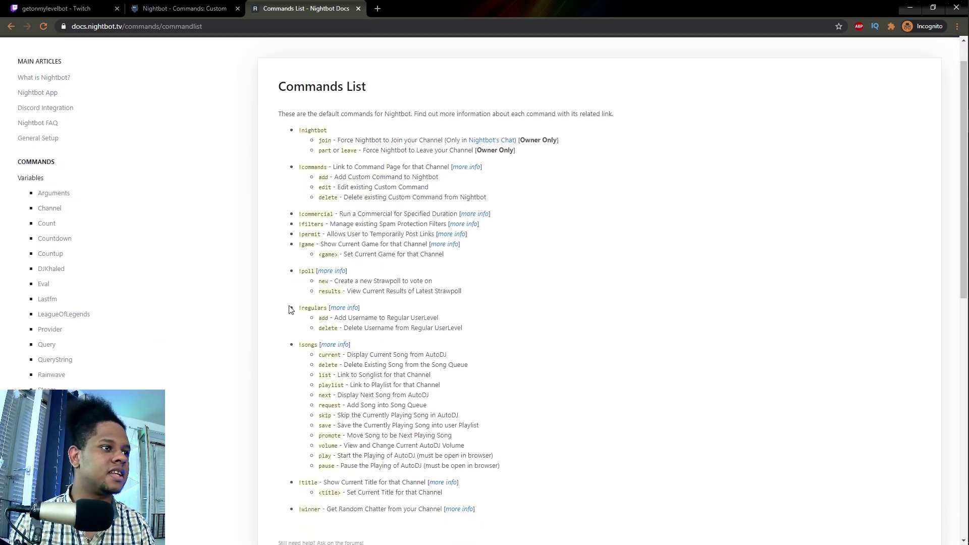
scroll(342, 339, "up", 3)
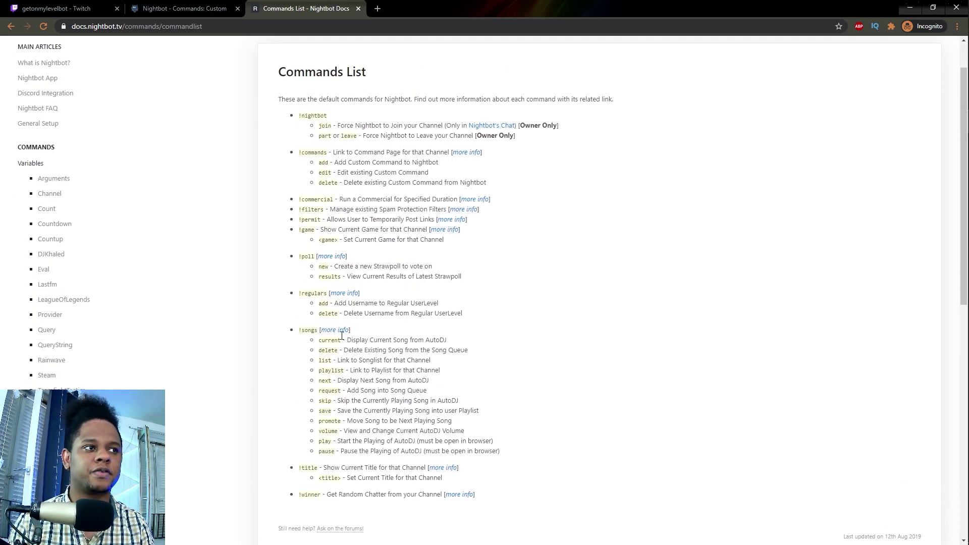
scroll(336, 338, "down", 1)
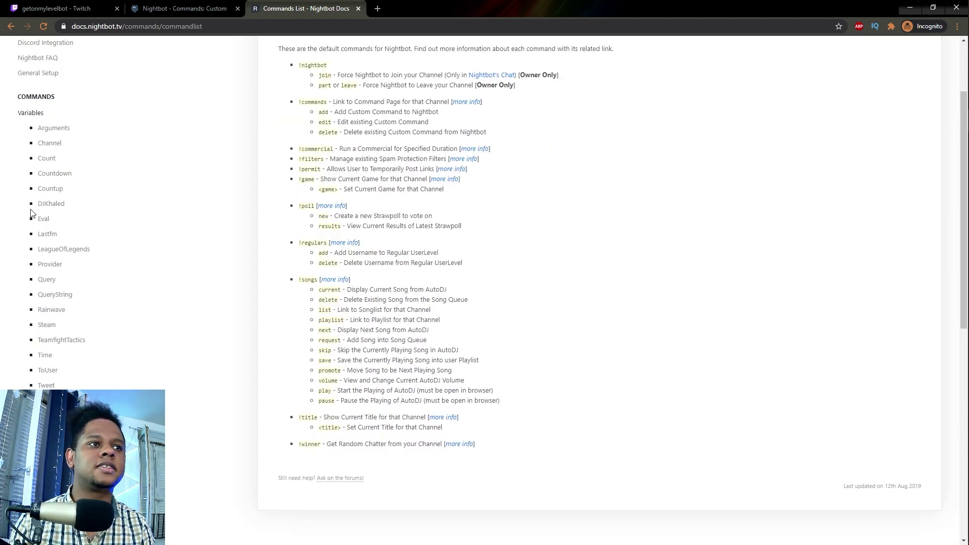
left_click(50, 205)
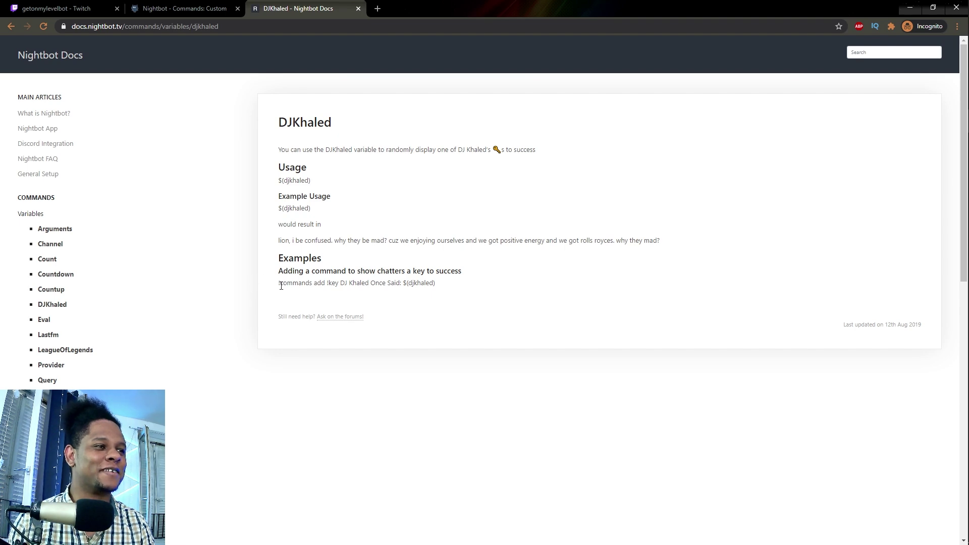
Copy the docs' example !commands add !key line for DJ Khaled quotes and return to Twitch
mouse_move(280, 283)
left_mouse_down()
mouse_move(300, 284)
mouse_move(281, 285)
left_mouse_up()
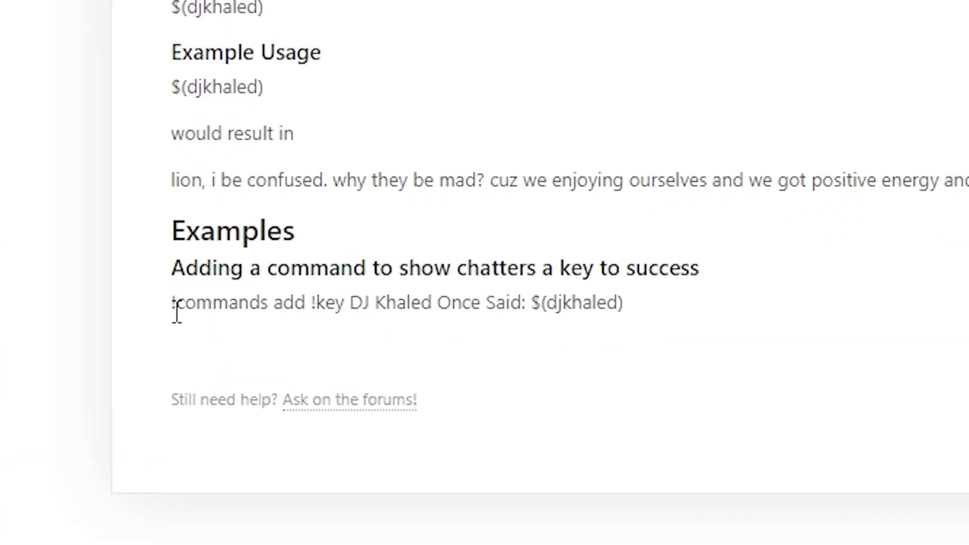
left_click_drag(178, 312, 314, 292)
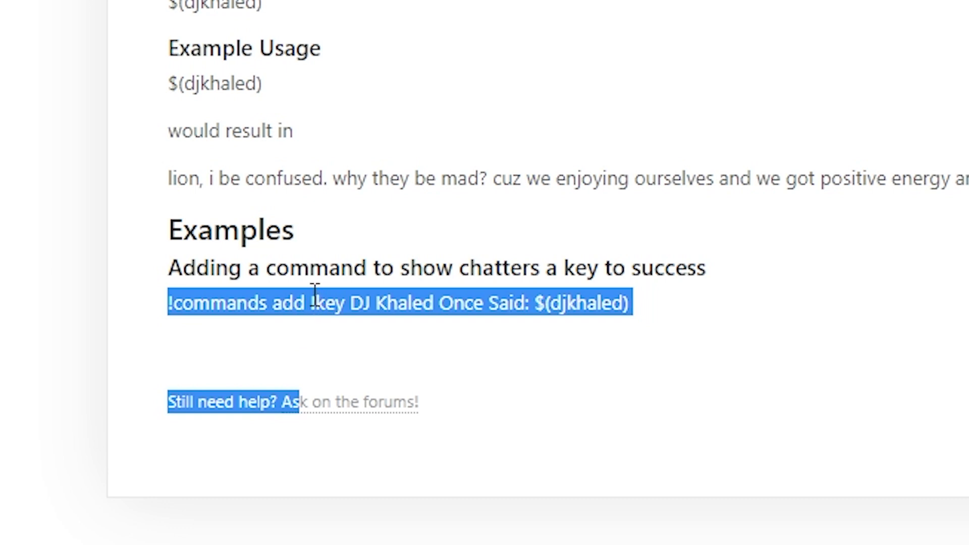
left_click(328, 311)
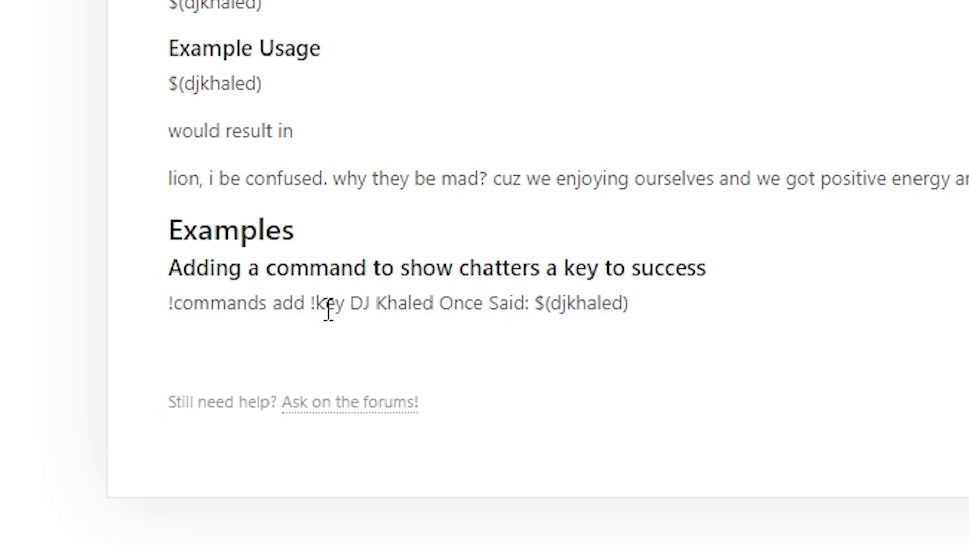
left_click_drag(363, 302, 540, 305)
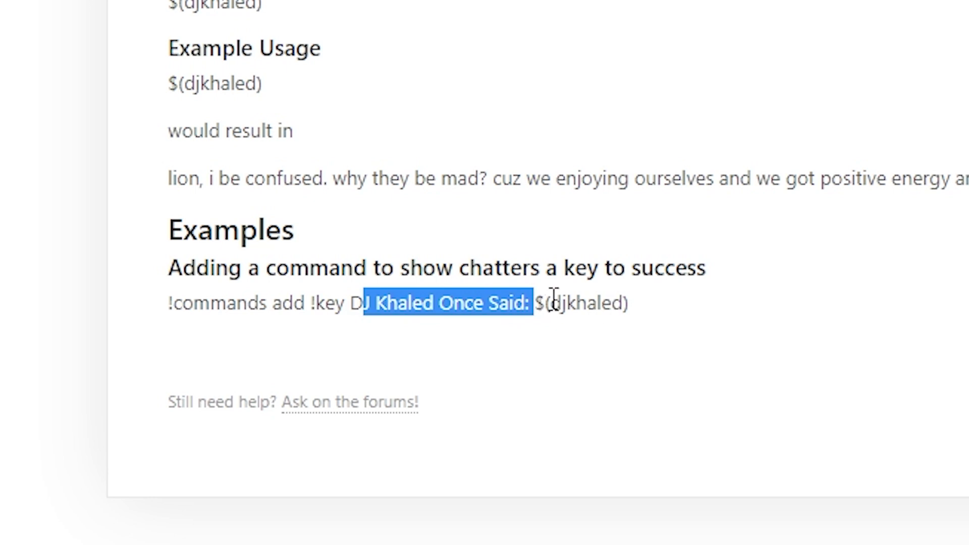
left_click(175, 300)
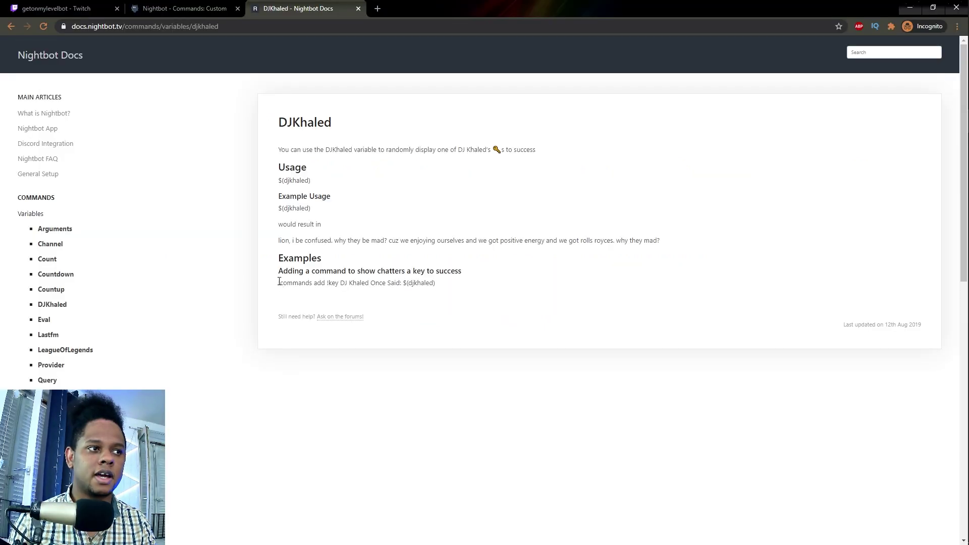
left_click_drag(279, 281, 486, 283)
right_click(381, 287)
left_click(392, 291)
left_click(55, 8)
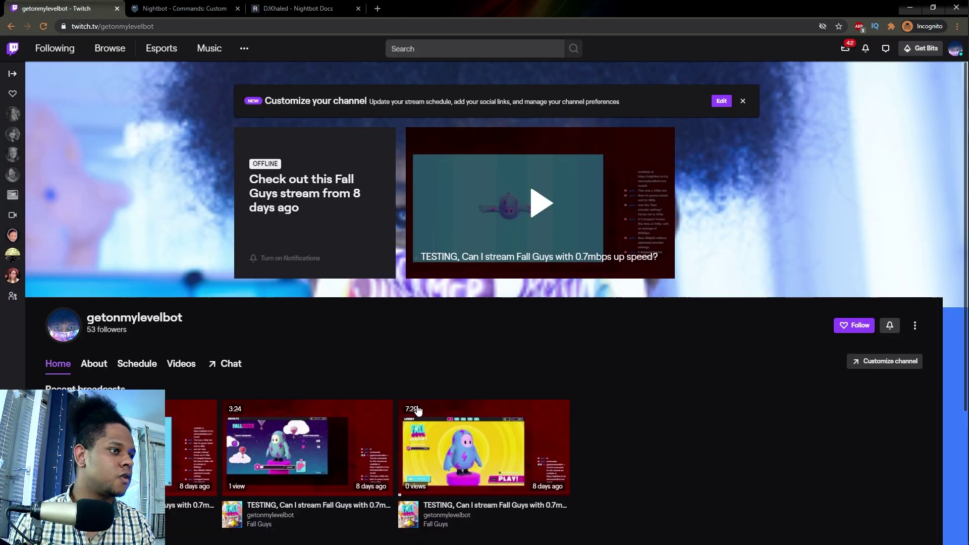
Paste and send the !key command-add line in Twitch chat so Nightbot confirms it was added
left_click(243, 366)
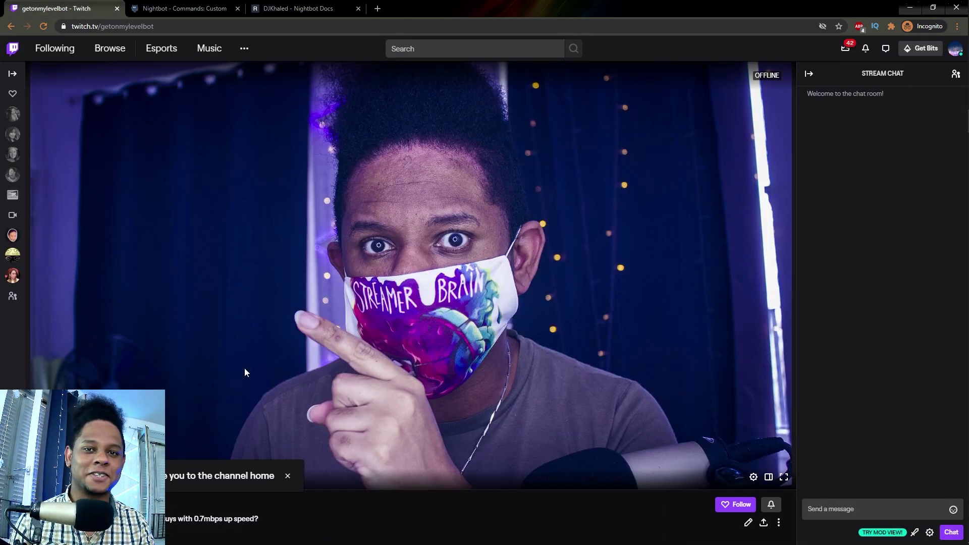
left_click(831, 503)
scroll(450, 298, "down", 5)
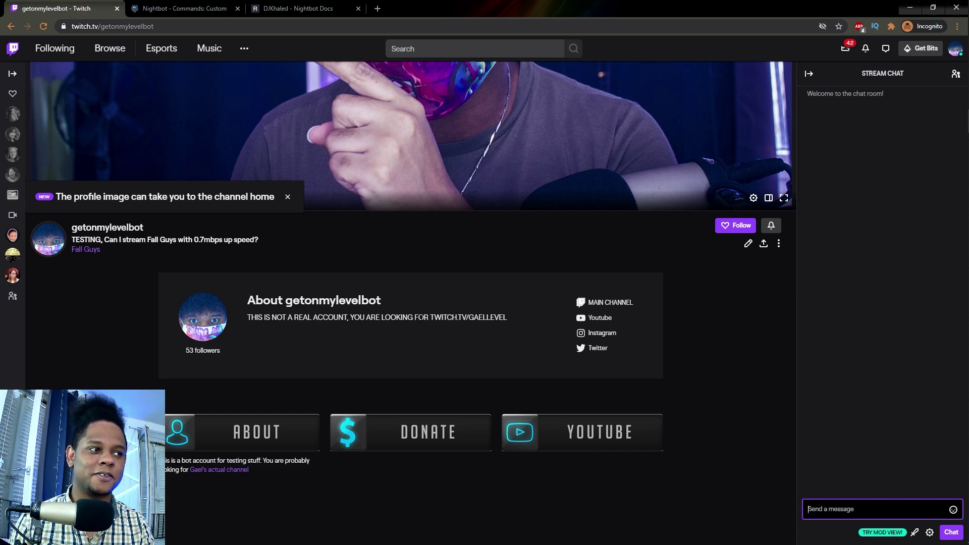
scroll(670, 327, "up", 5)
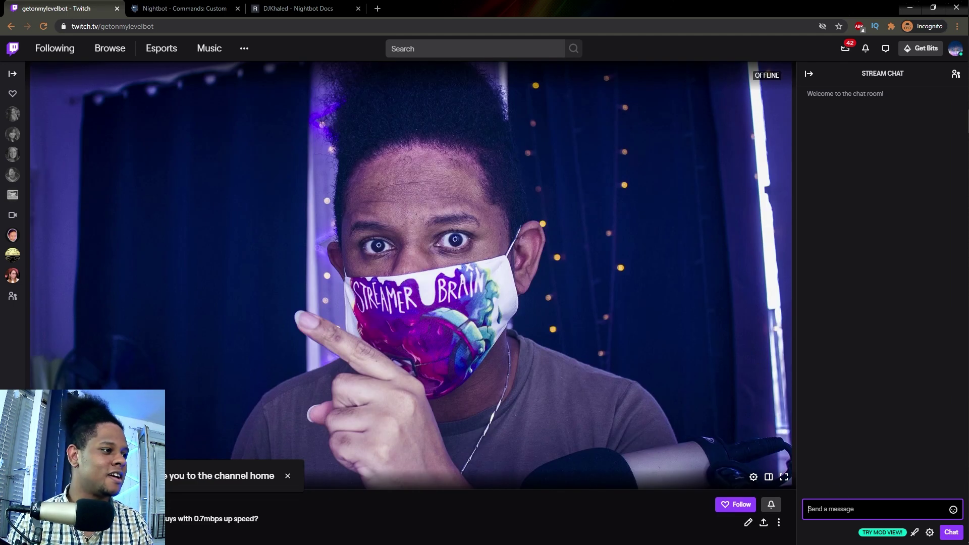
key("ctrl+v")
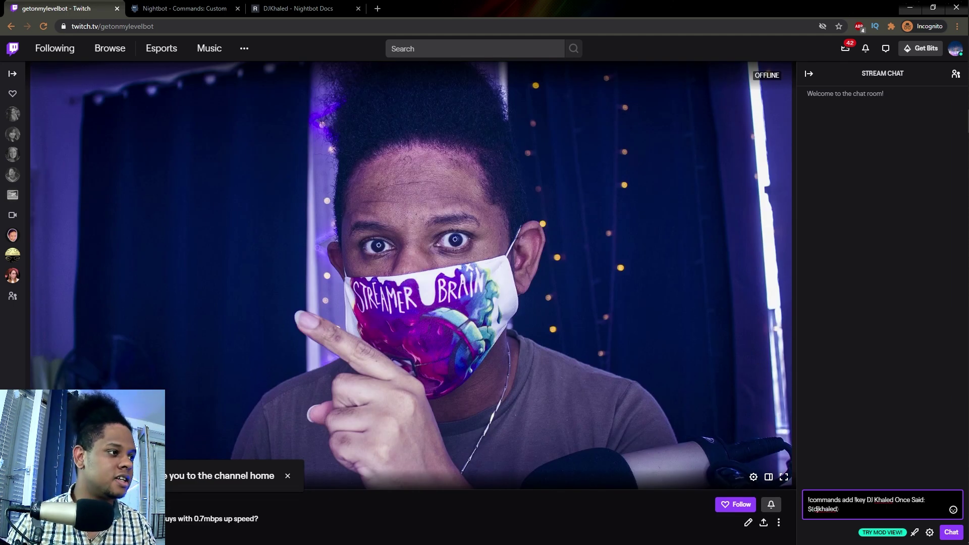
key("Return")
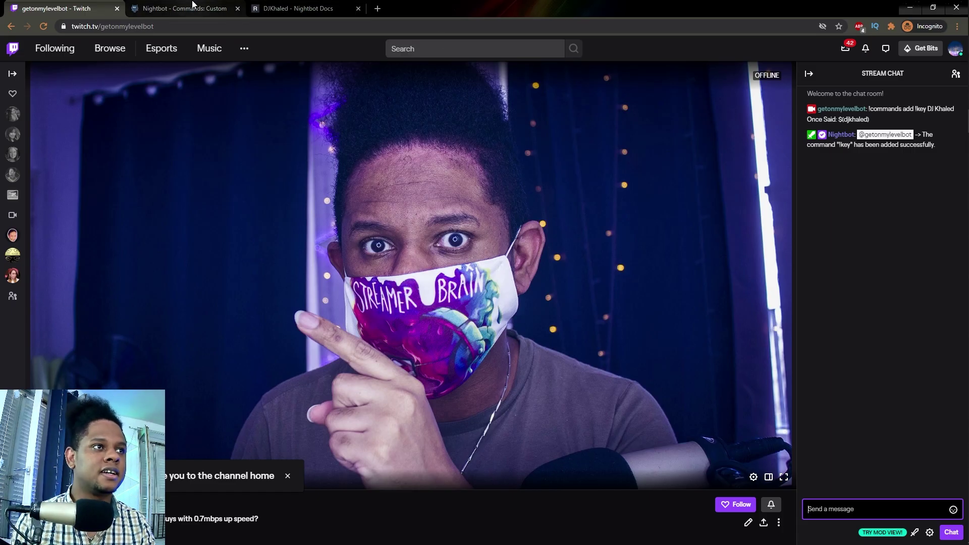
left_click(192, 8)
left_click(292, 8)
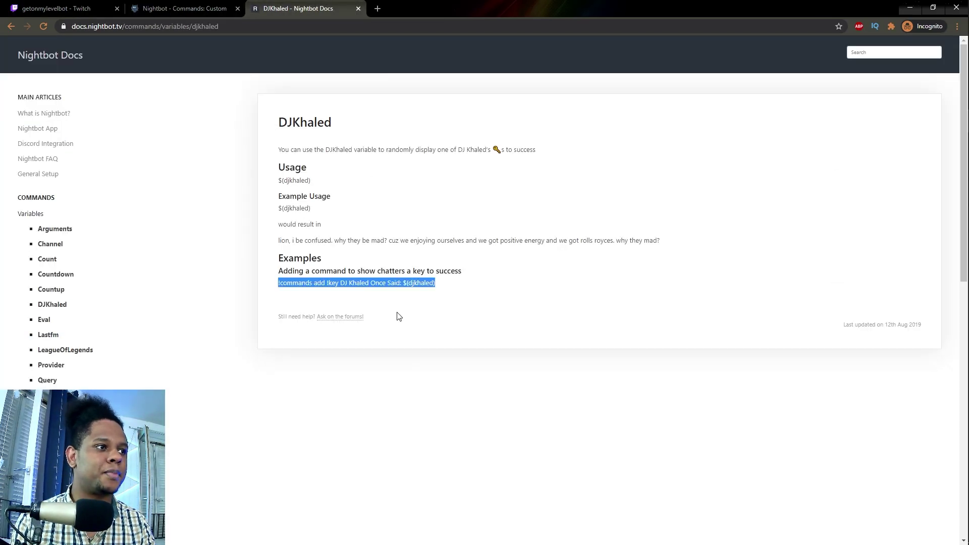
Send !key in Twitch chat and get Nightbot's reply 'DJ Khaled Once Said: liooooon'
left_click(44, 8)
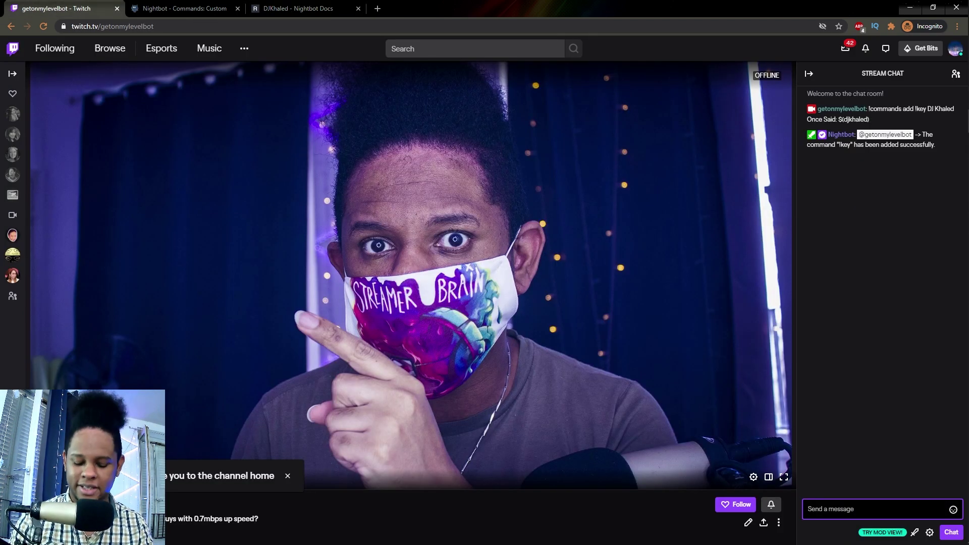
type("!key")
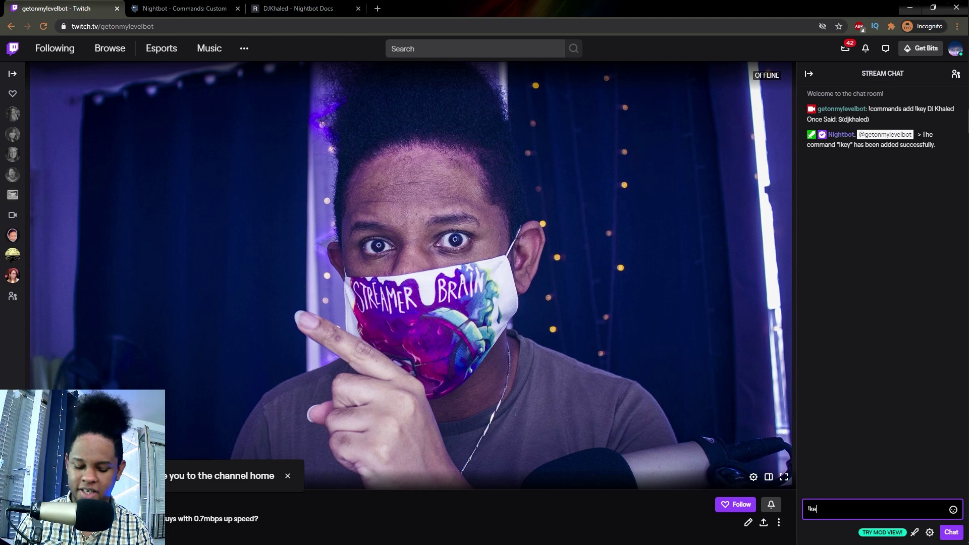
key("Return")
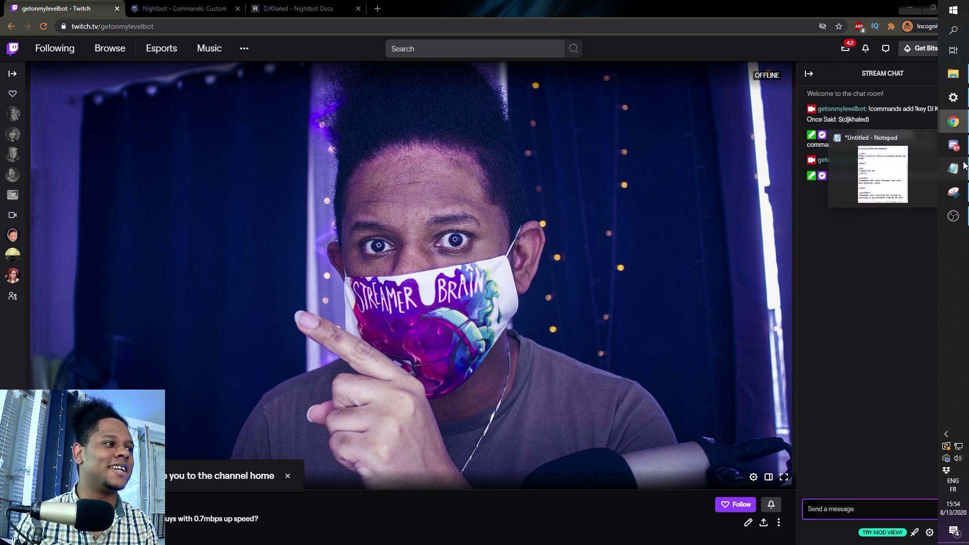
Copy the !commands add !uptime line from the Notepad command notes
left_click(964, 165)
left_click_drag(610, 63, 719, 55)
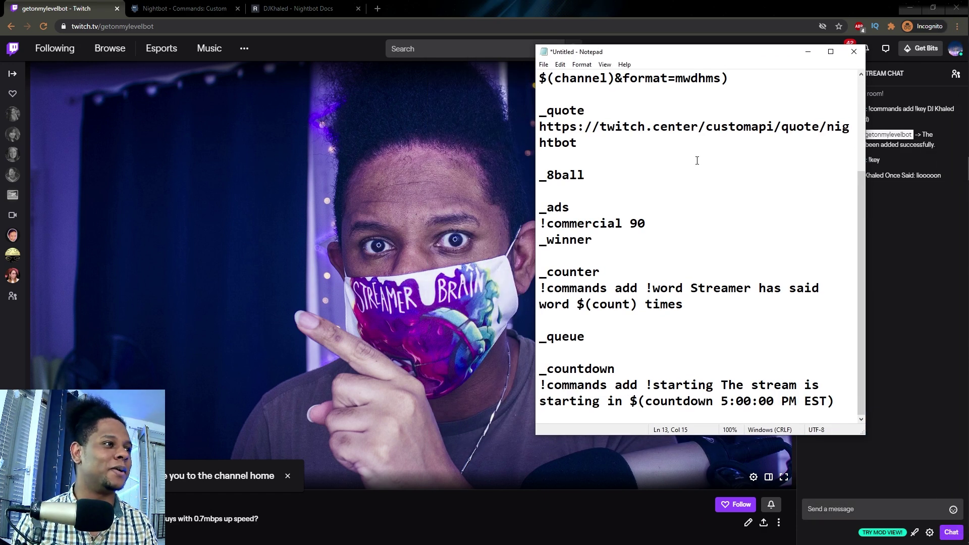
scroll(711, 135, "up", 3)
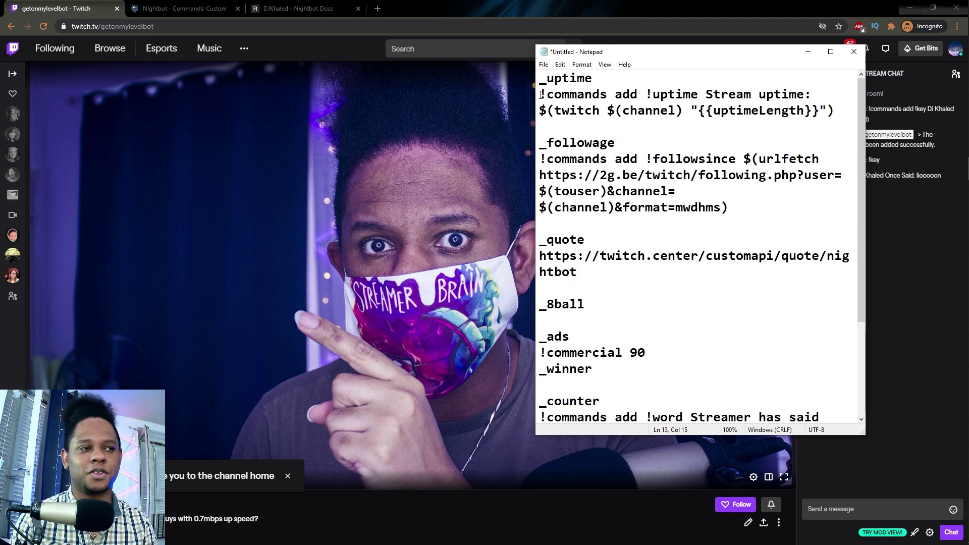
left_click_drag(645, 94, 706, 94)
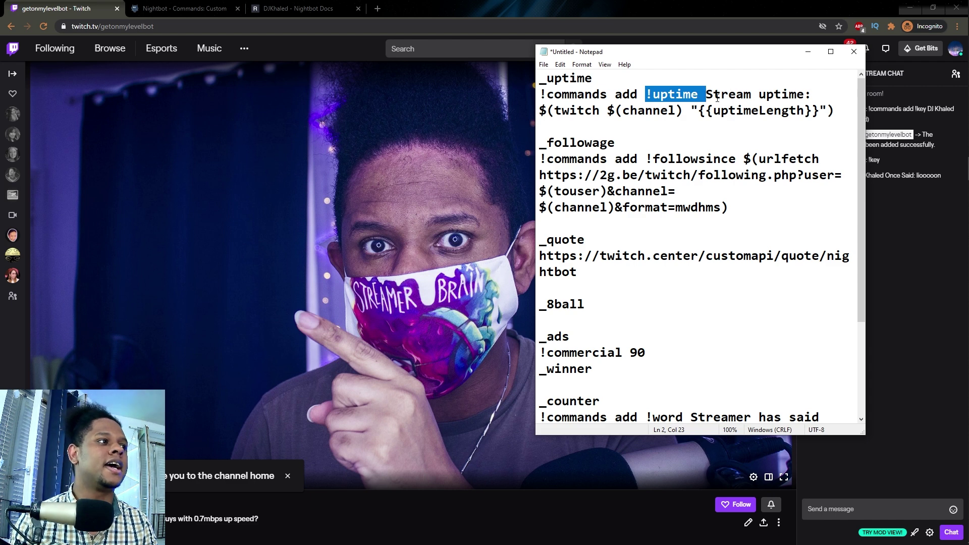
left_click(713, 94)
left_click_drag(539, 110, 685, 111)
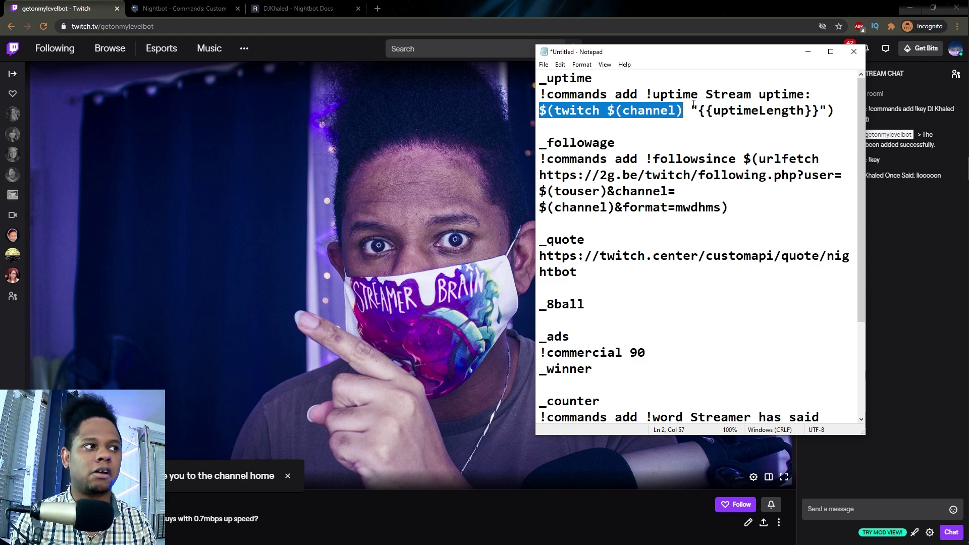
left_click_drag(541, 94, 540, 127)
key("ctrl+c")
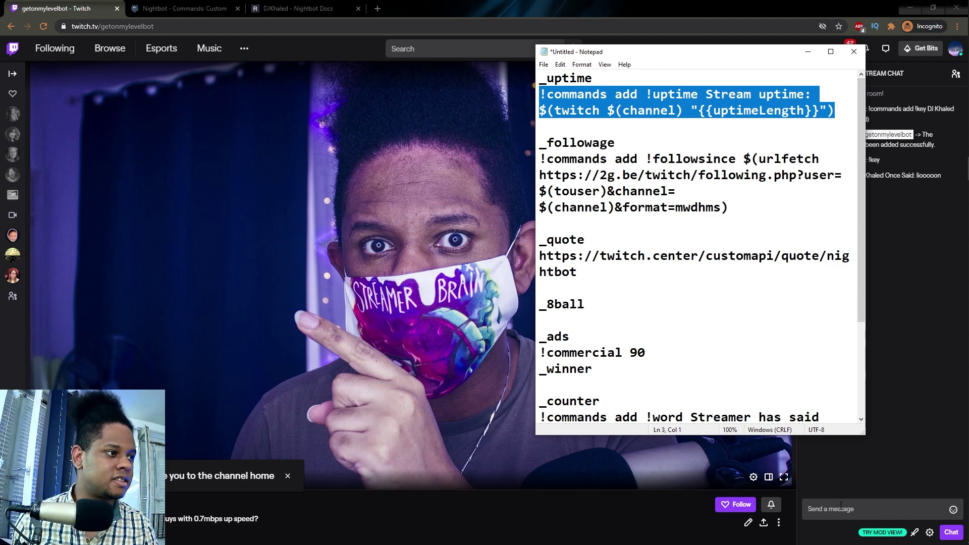
Send the !uptime add-command in Twitch chat; Nightbot says the command already exists
left_click(839, 508)
key("ctrl+v")
key("Return")
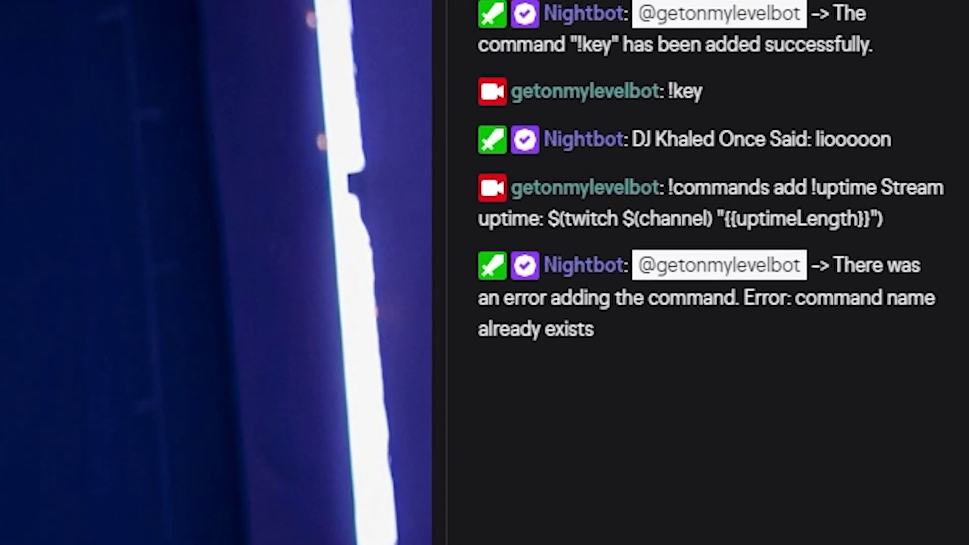
Send !uptime to get 'Stream uptime: channel is not live', then bring back the Notepad notes
key("Return")
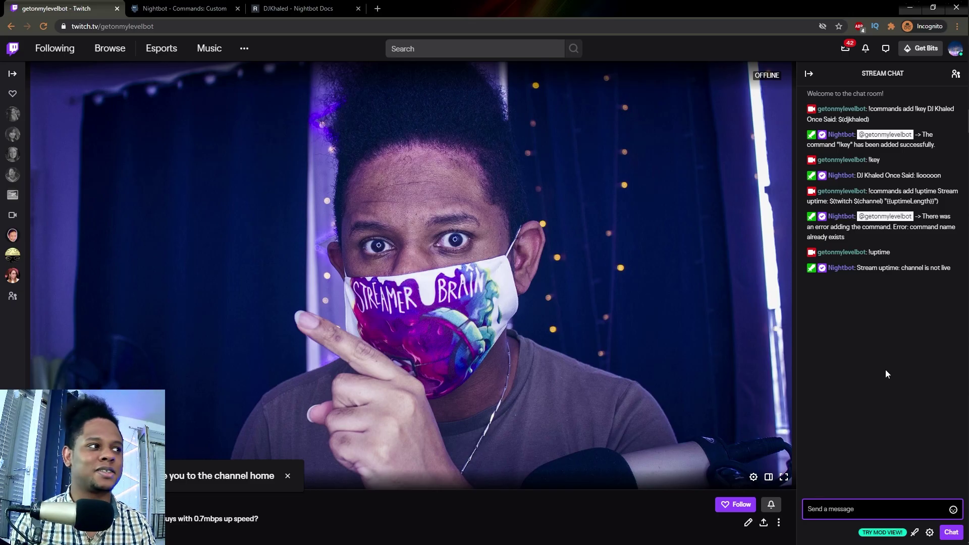
left_click(962, 220)
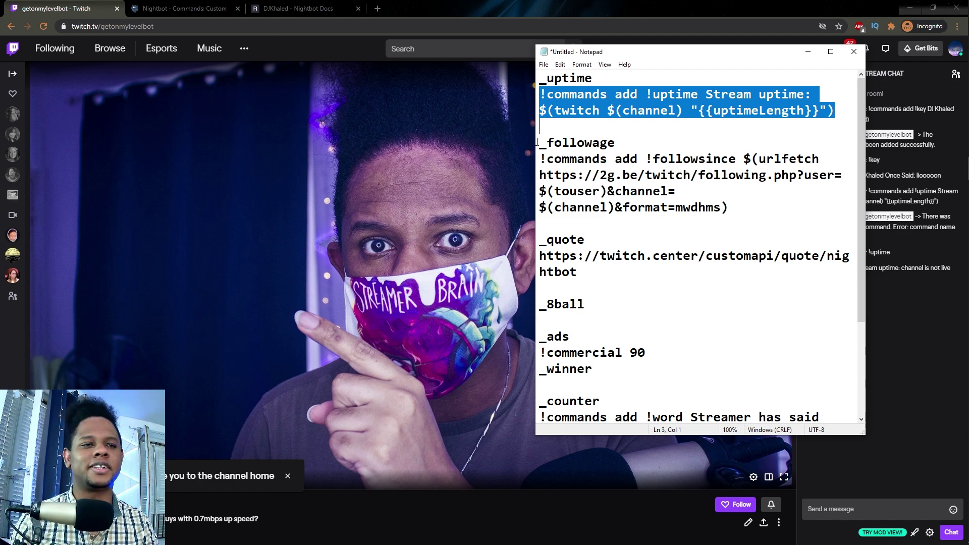
Select the !commands add !followsince line with its $(urlfetch) call, then focus Twitch chat
left_click_drag(541, 158, 777, 209)
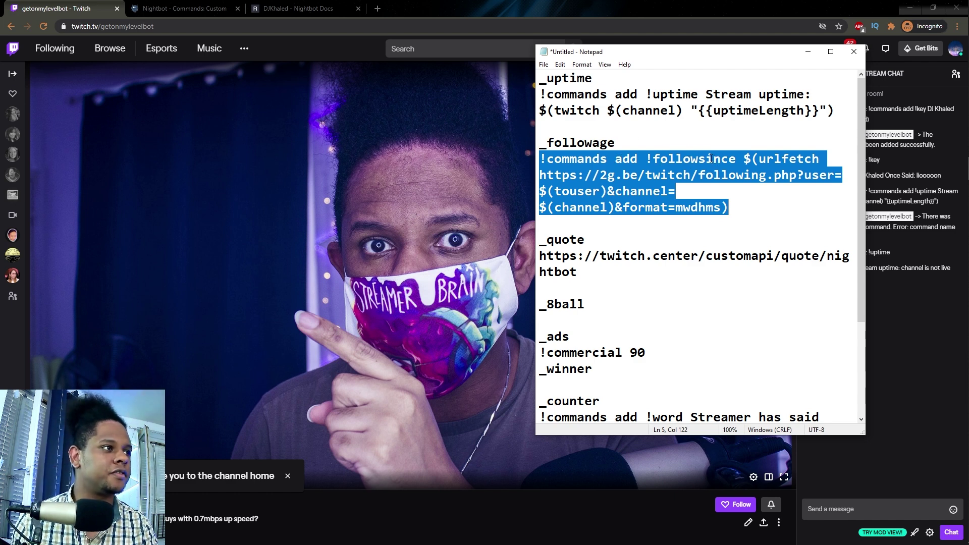
left_click(834, 509)
Add the command as !followage instead of !followsince, then test it for a 1 year, 2 months, 5 days reply
key("ctrl+v")
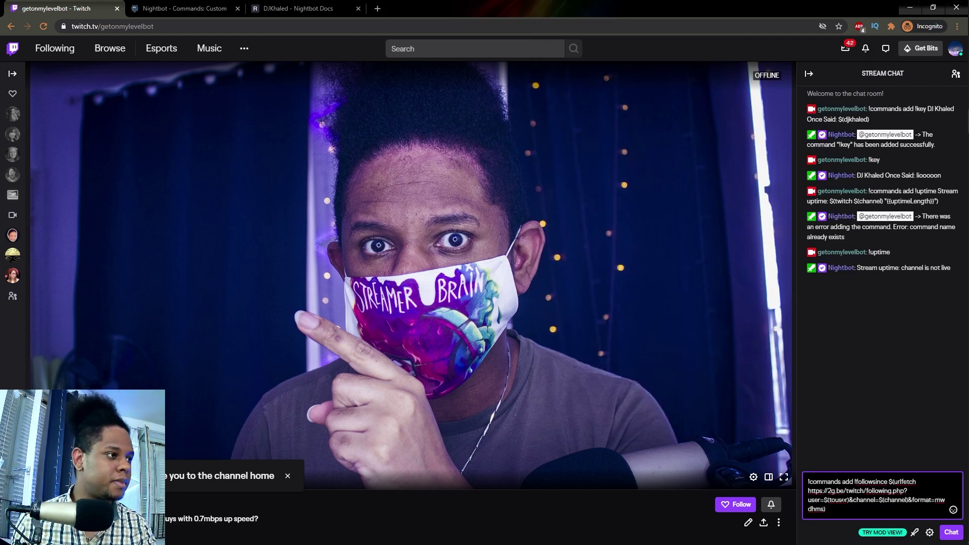
left_click_drag(871, 482, 888, 482)
type("age")
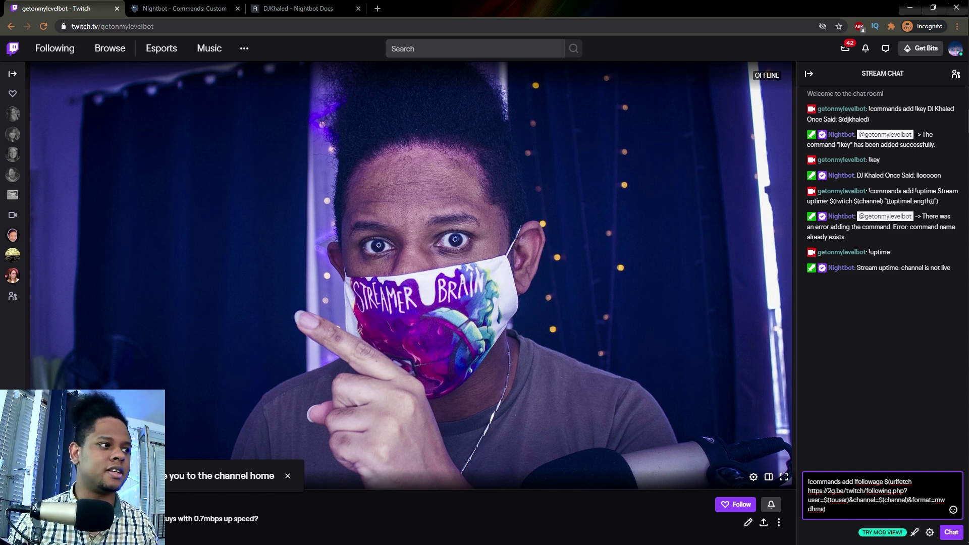
key("Return")
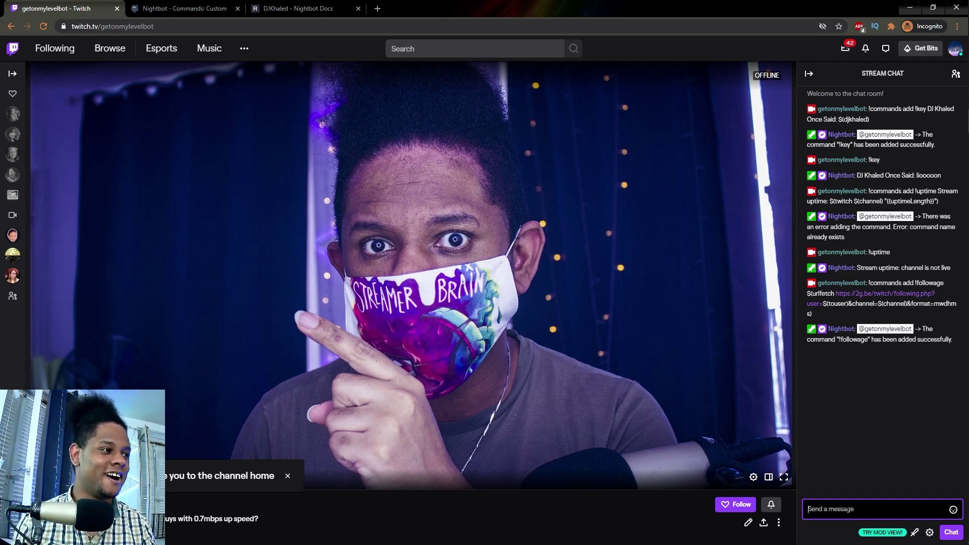
type("!follow")
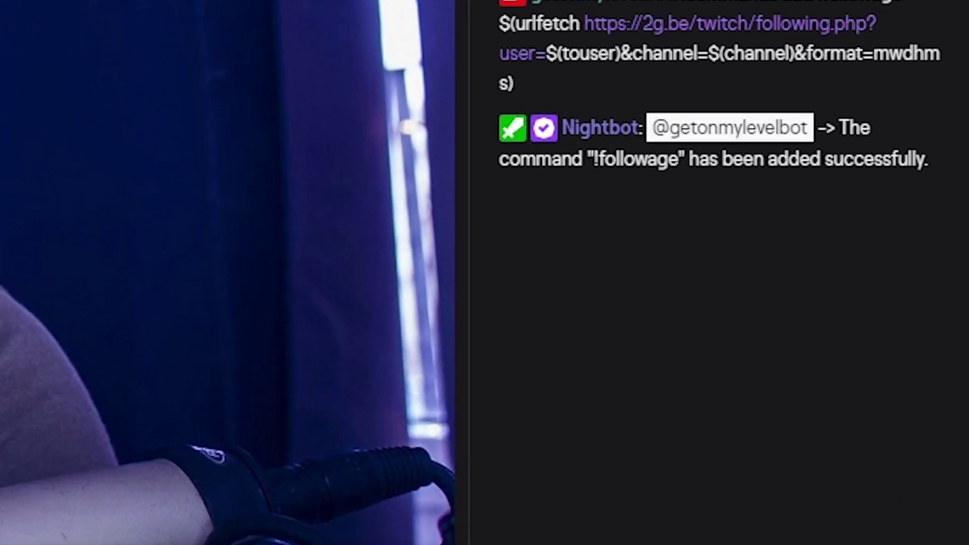
type("age")
key("Return")
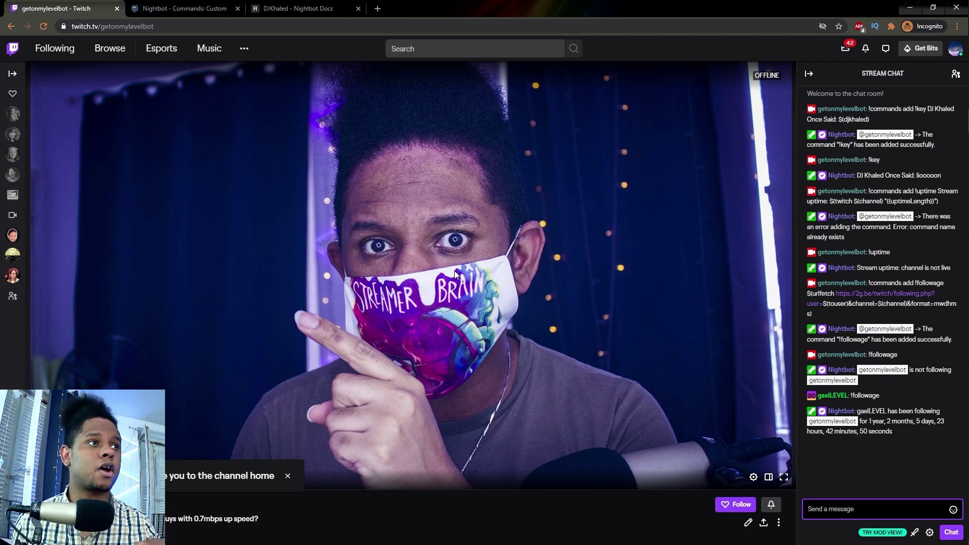
key("alt+Tab")
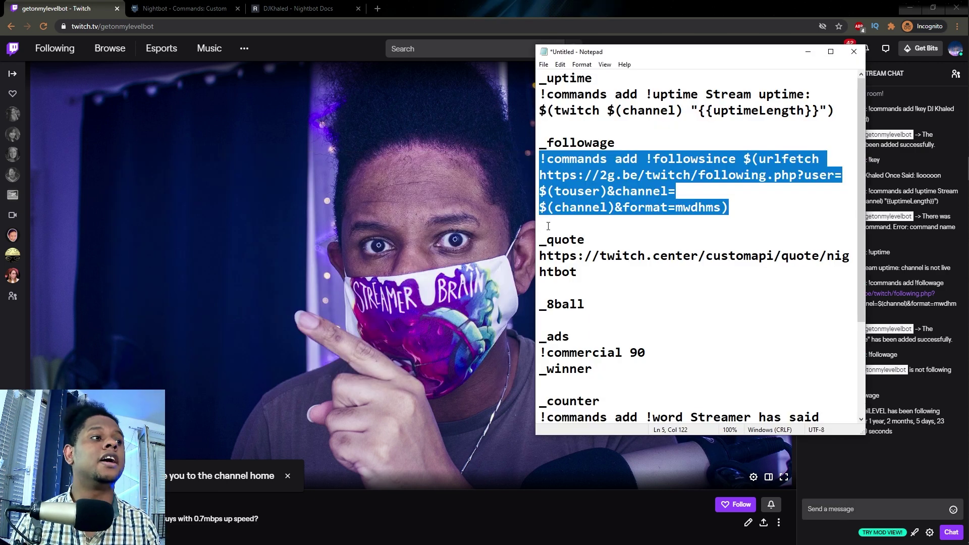
left_click_drag(539, 256, 584, 271)
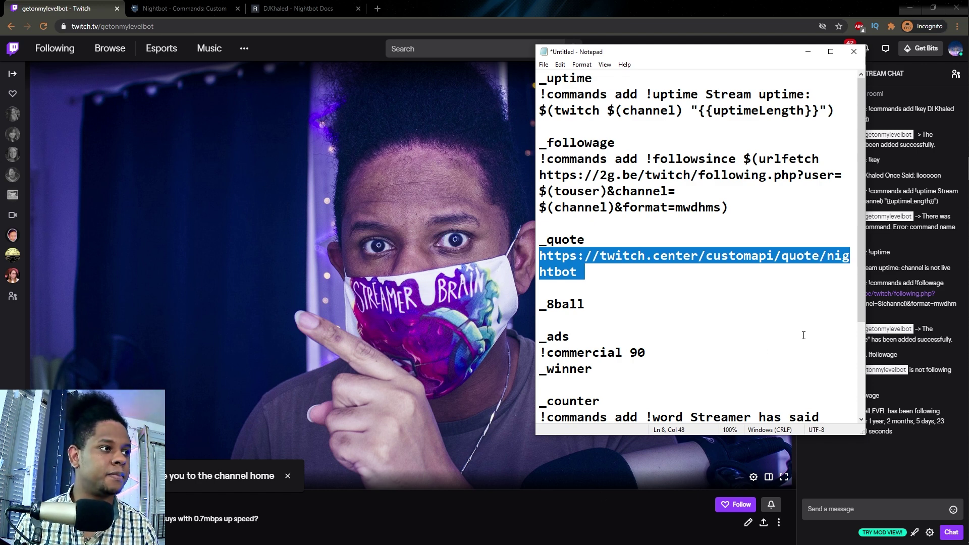
key("alt+Tab")
left_click(376, 9)
key("ctrl+v")
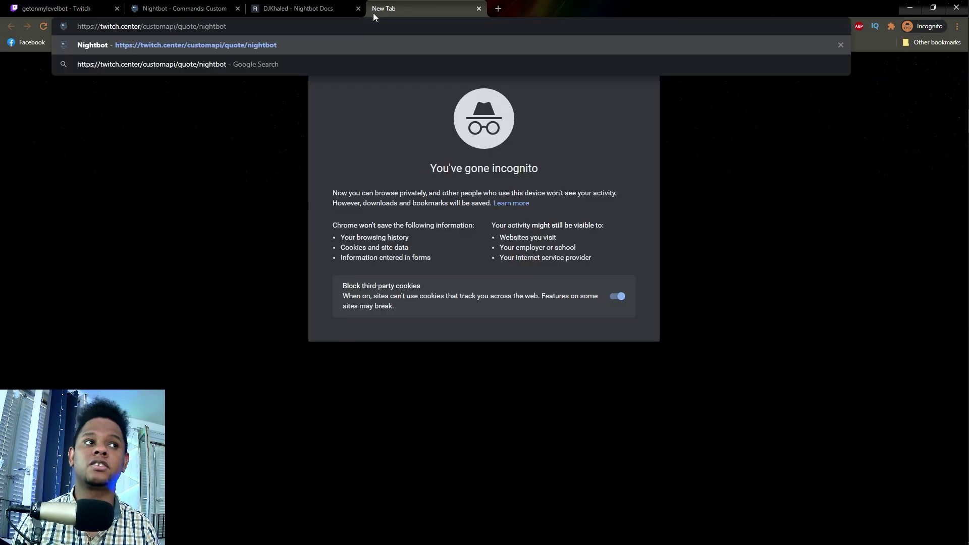
Authorize TwitchCenter so Nightbot gains !quote, !addquote and !delquote, then return to Twitch chat
key("Return")
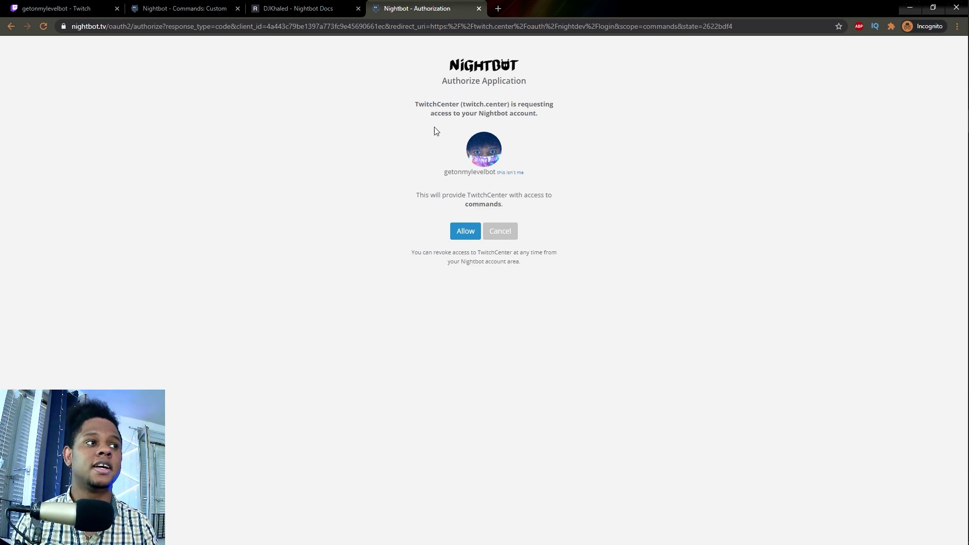
left_click(457, 234)
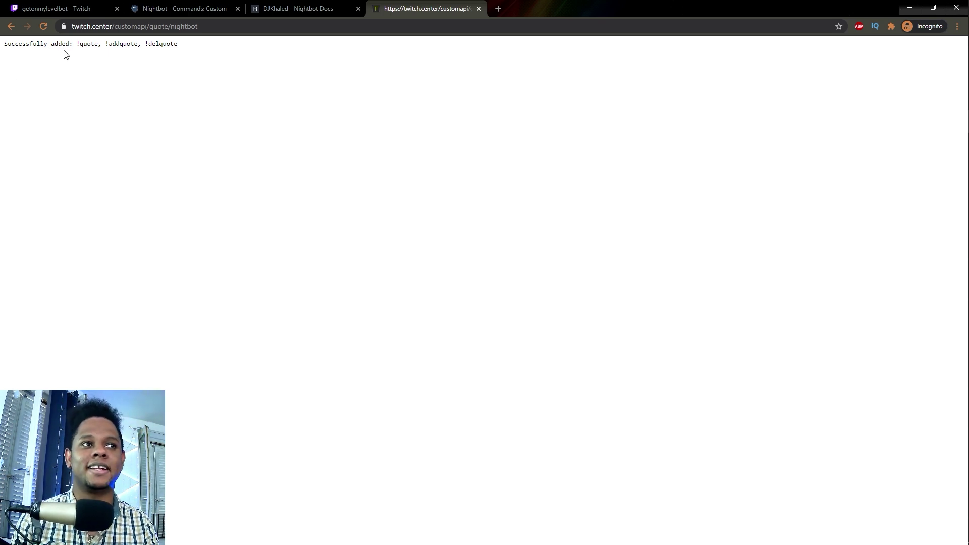
left_click_drag(76, 44, 180, 50)
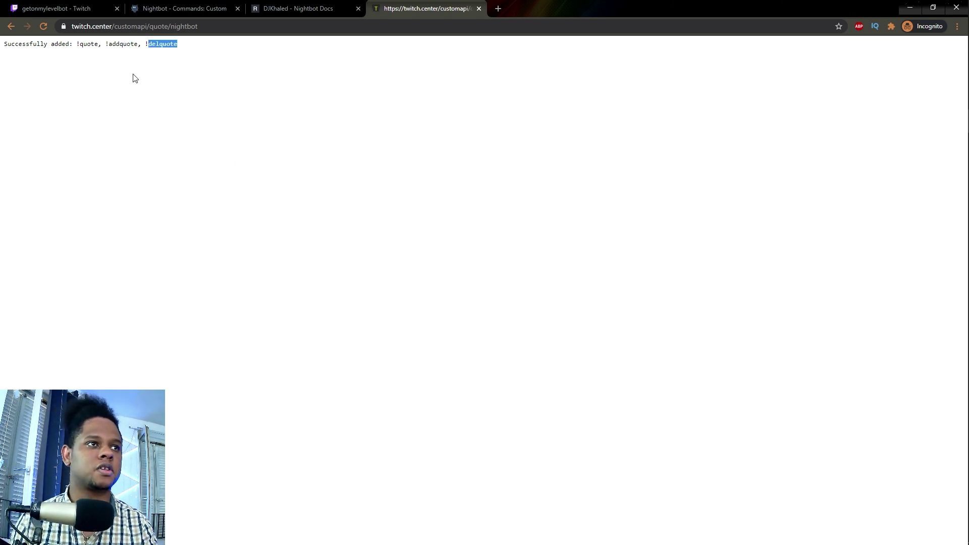
left_click(52, 7)
left_click(856, 510)
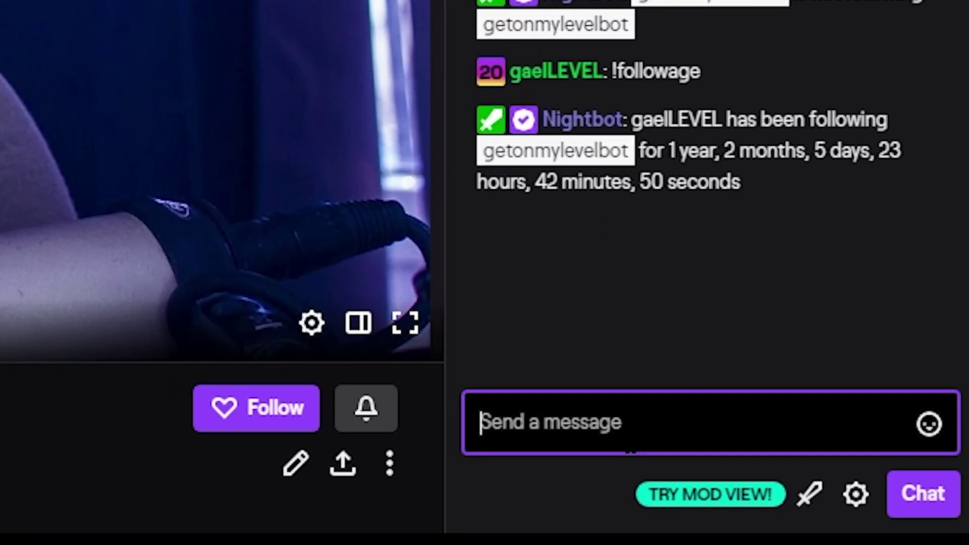
Add a 'Water is wet' quote with !addquote, then recall it with !quote and !quote 1
type("!")
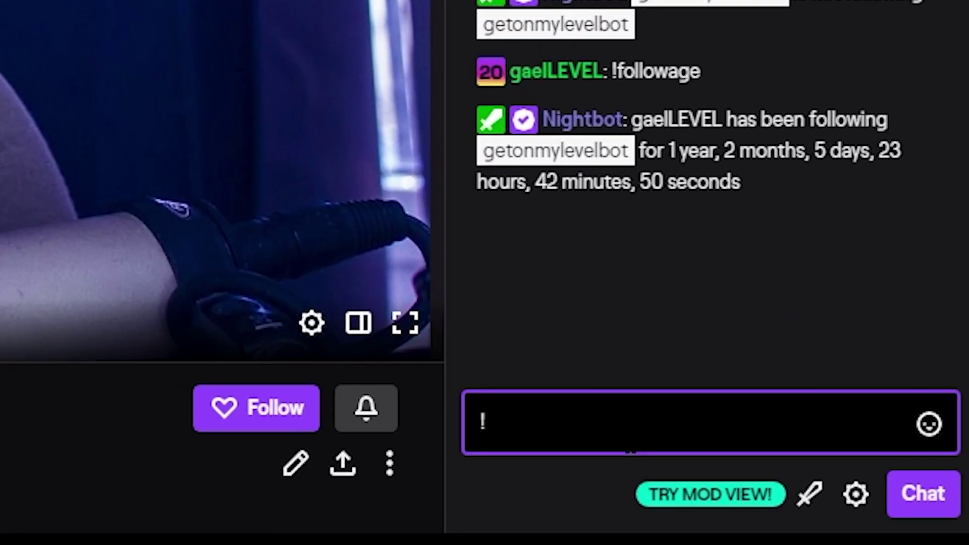
type("addqu")
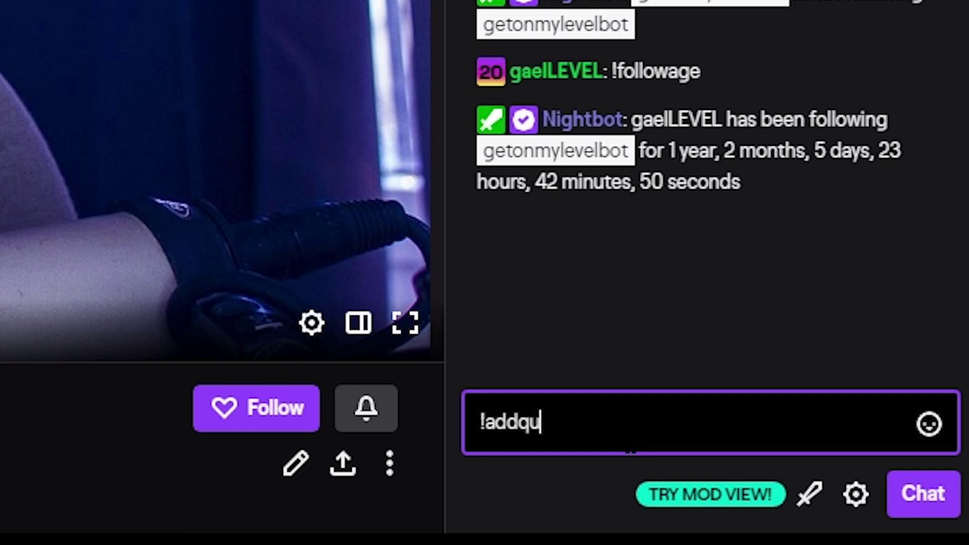
type("ote Water is wet")
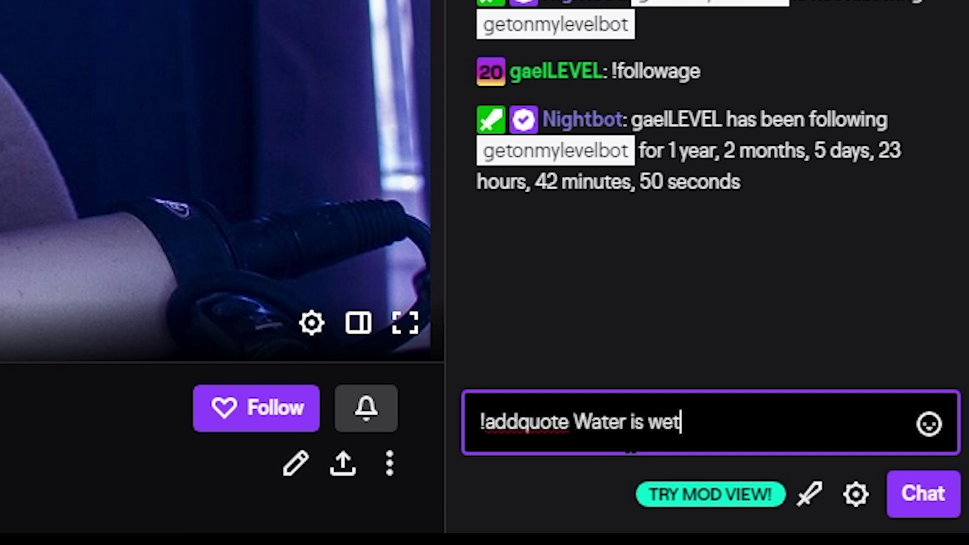
type(" _getonmyl")
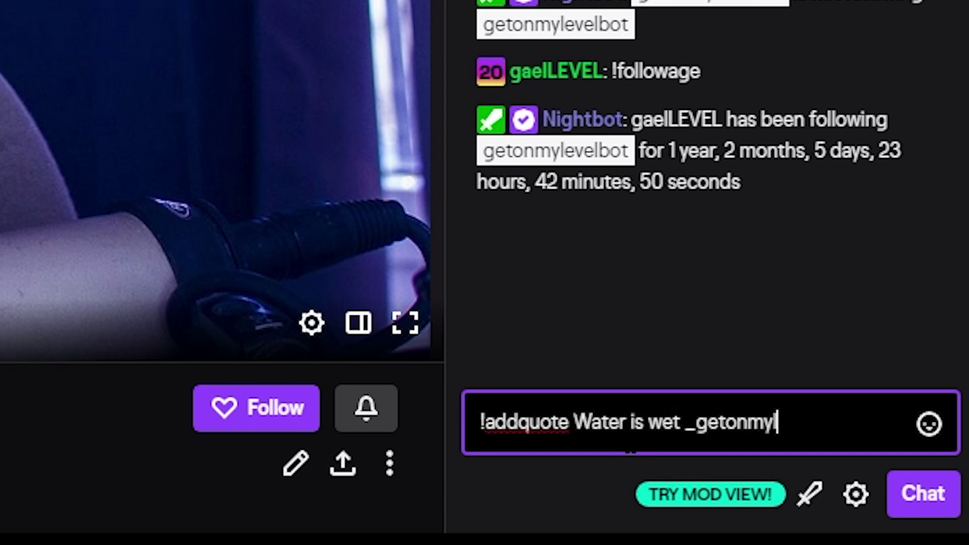
type("evelbot 2020")
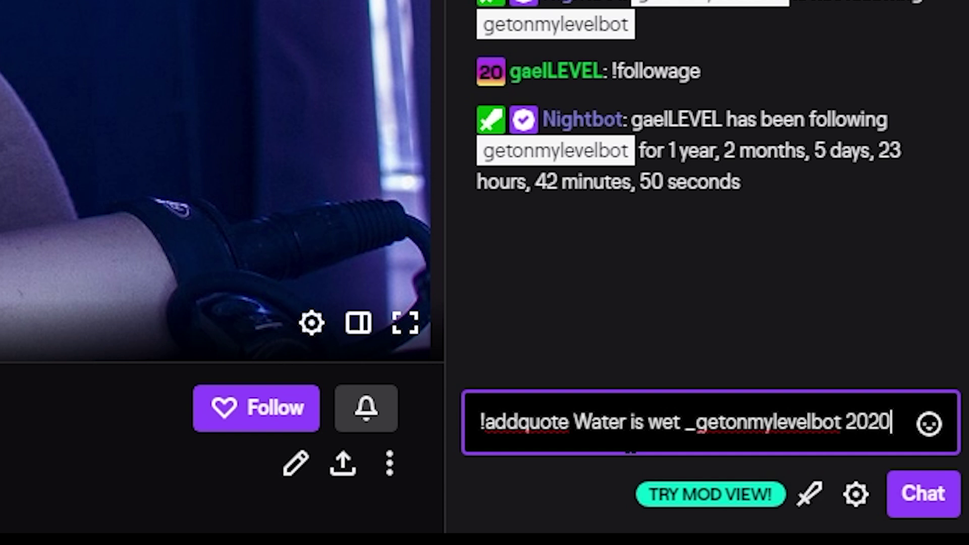
key("Return")
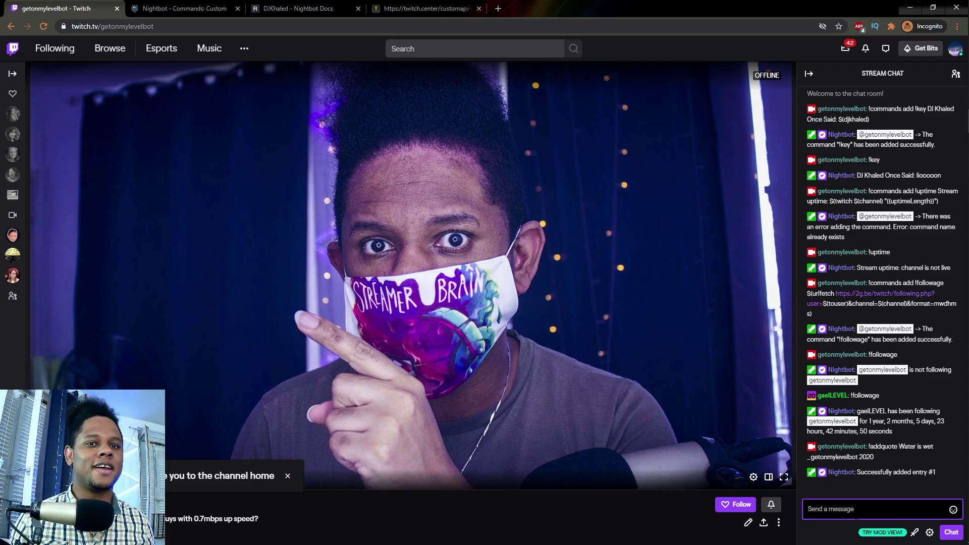
type("!quote")
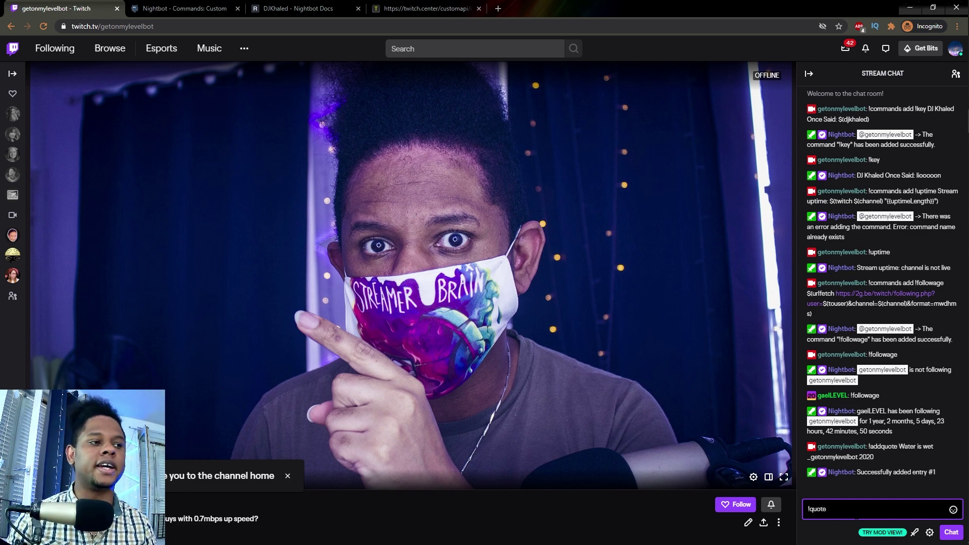
key("Return")
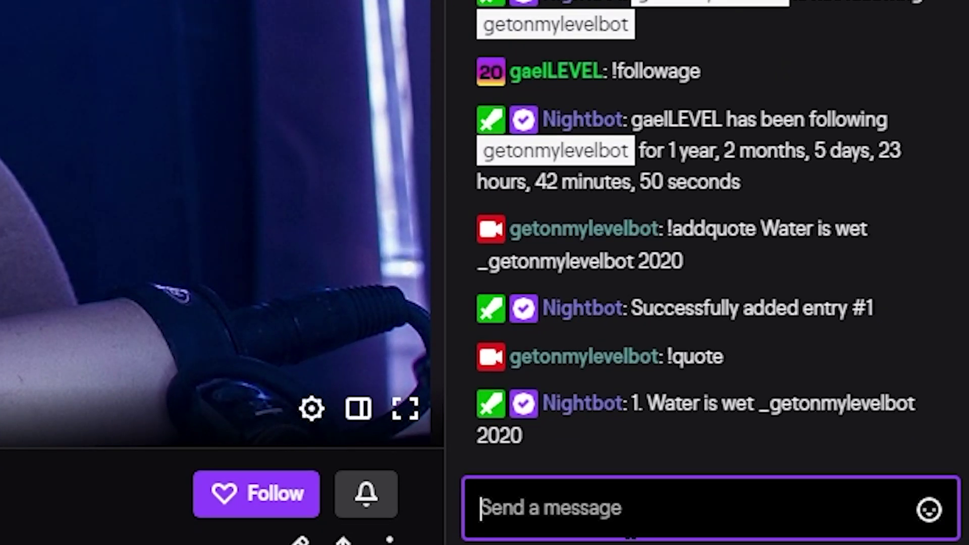
type("!quote")
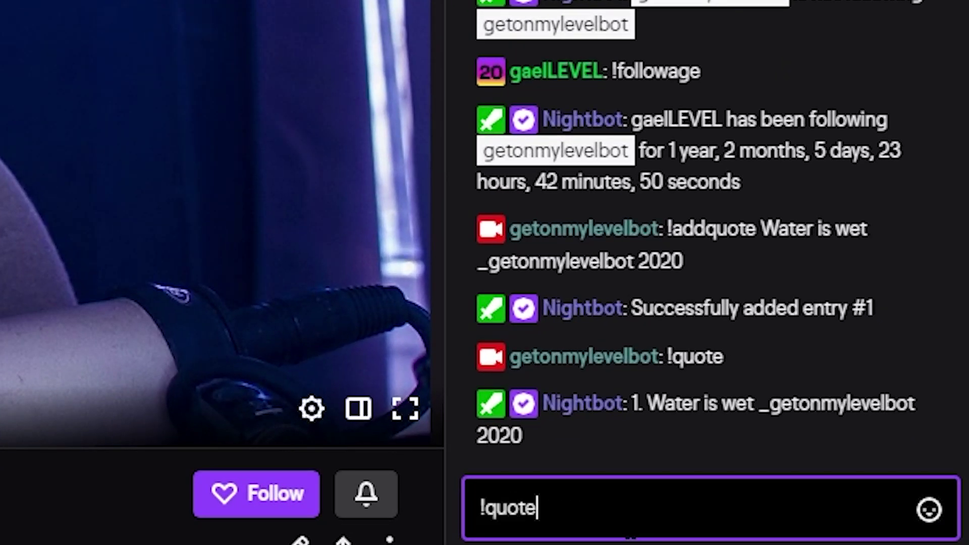
type(" 1")
key("Return")
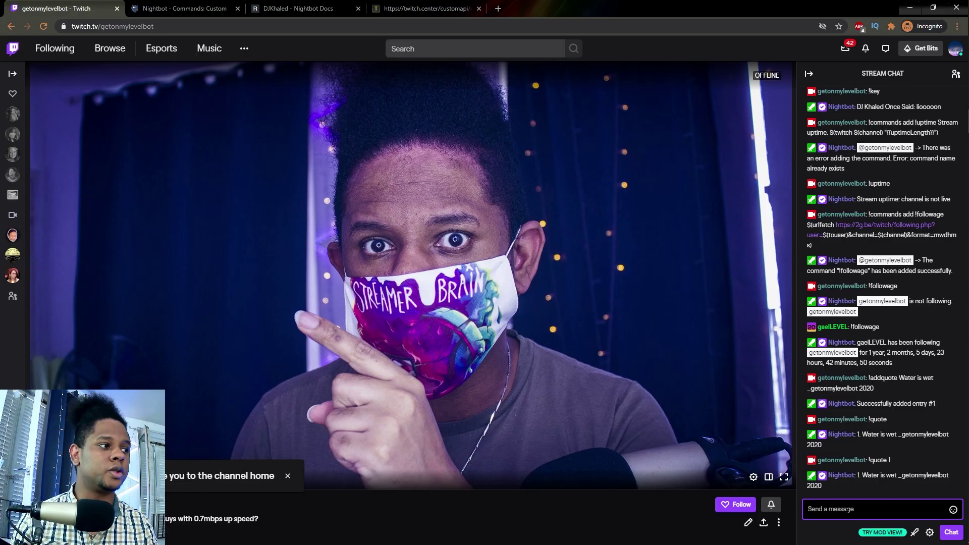
Delete quote 1 with !delquote 1 and confirm !quote reports no quotes added
type("!delquot")
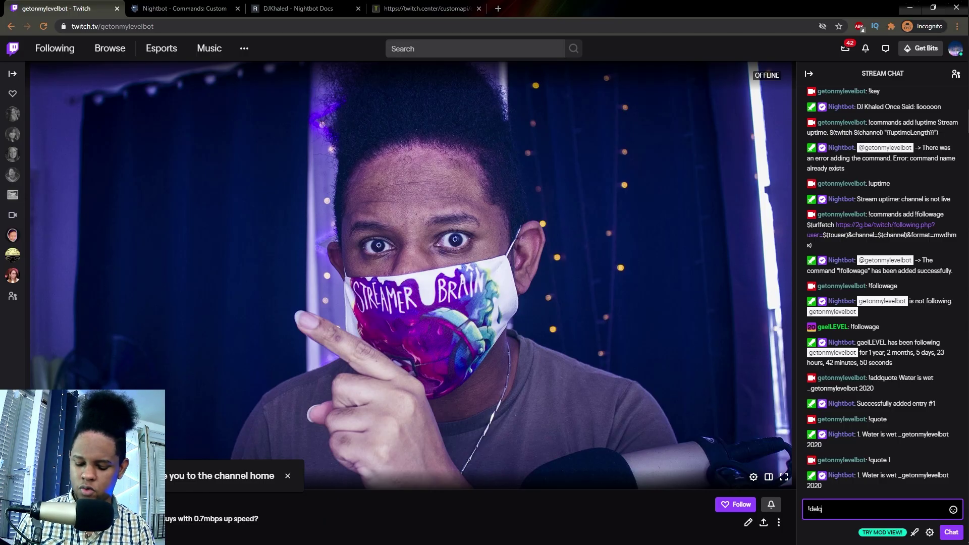
type("e 1")
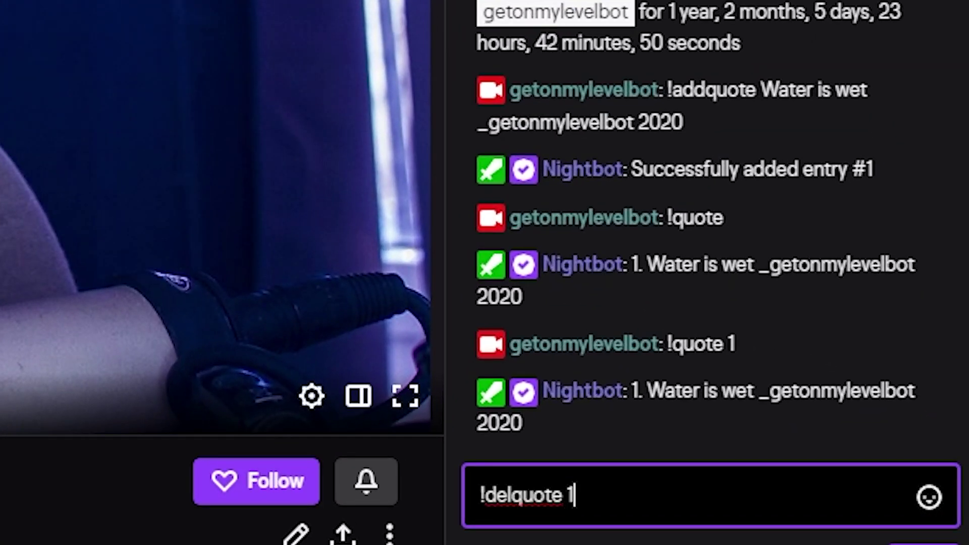
key("Return")
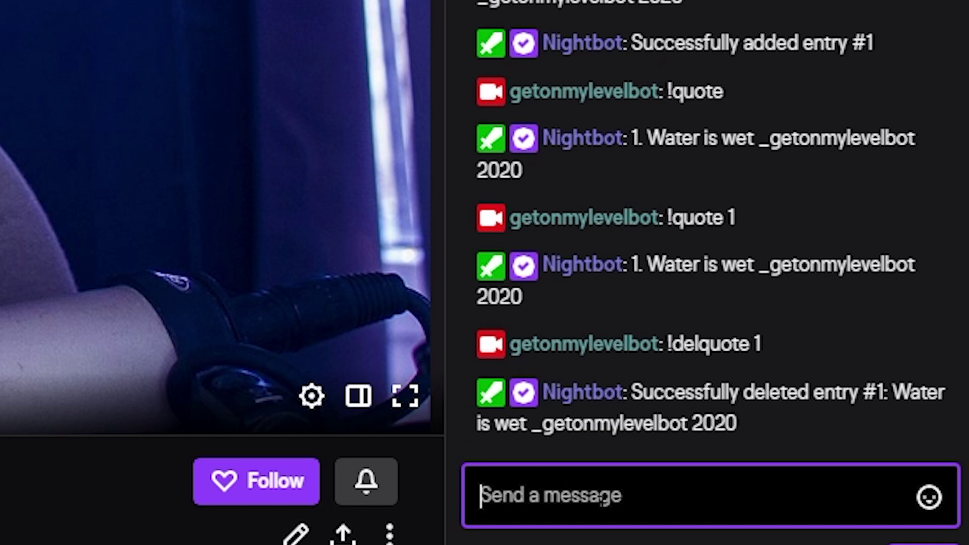
type("!quote")
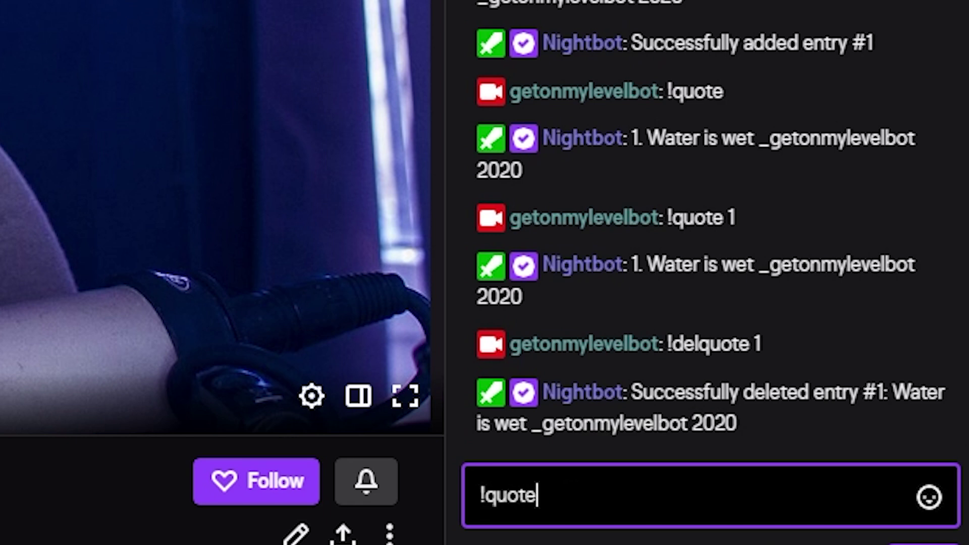
key("Return")
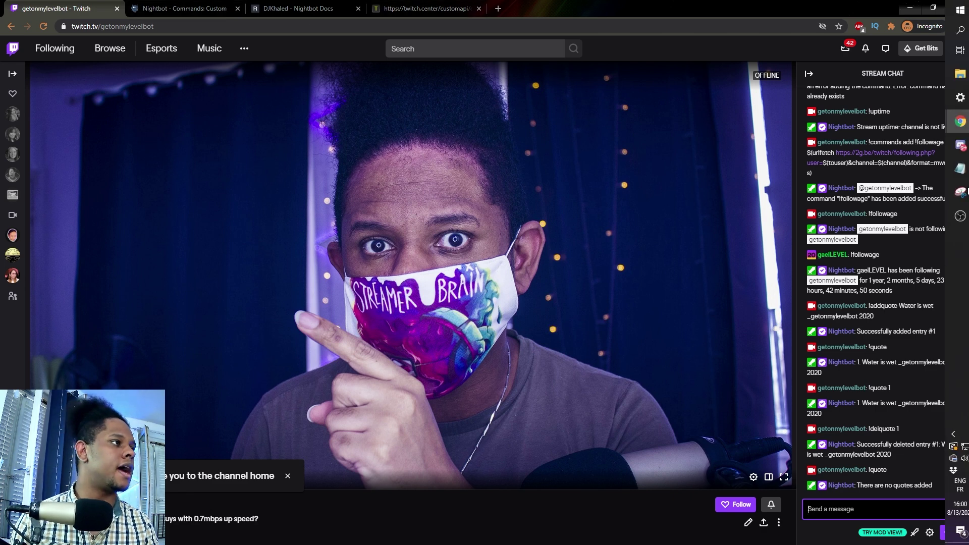
left_click(957, 196)
left_click(498, 9)
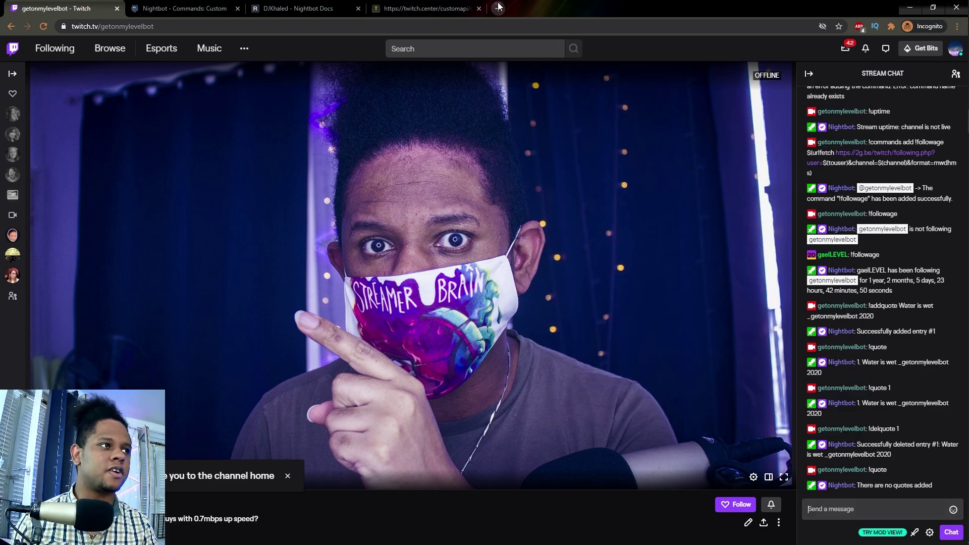
Load the docs.nightbot.tv Eval variable page and select its !8ball example command
type("docs.nightbot.tv/commands/variables/eval")
key("Return")
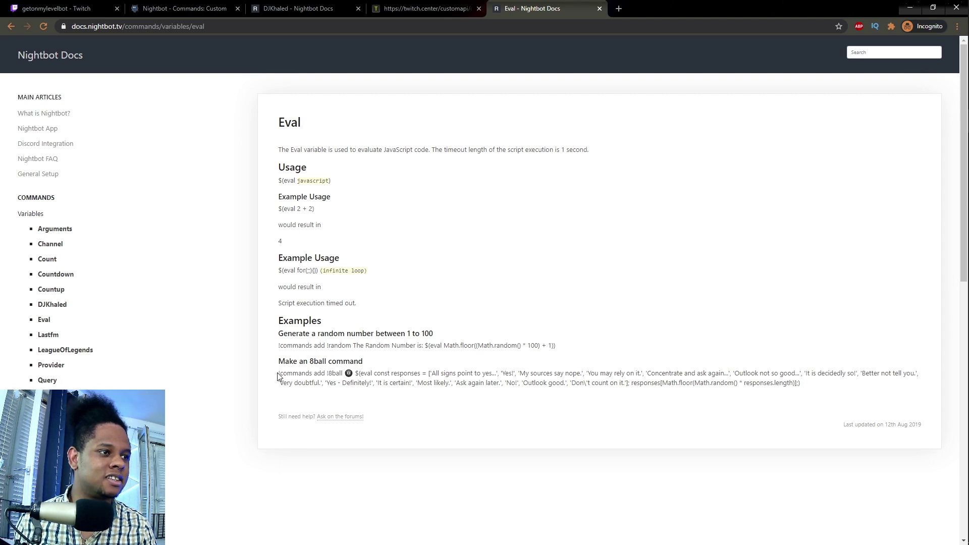
left_click_drag(279, 373, 807, 388)
key("ctrl+c")
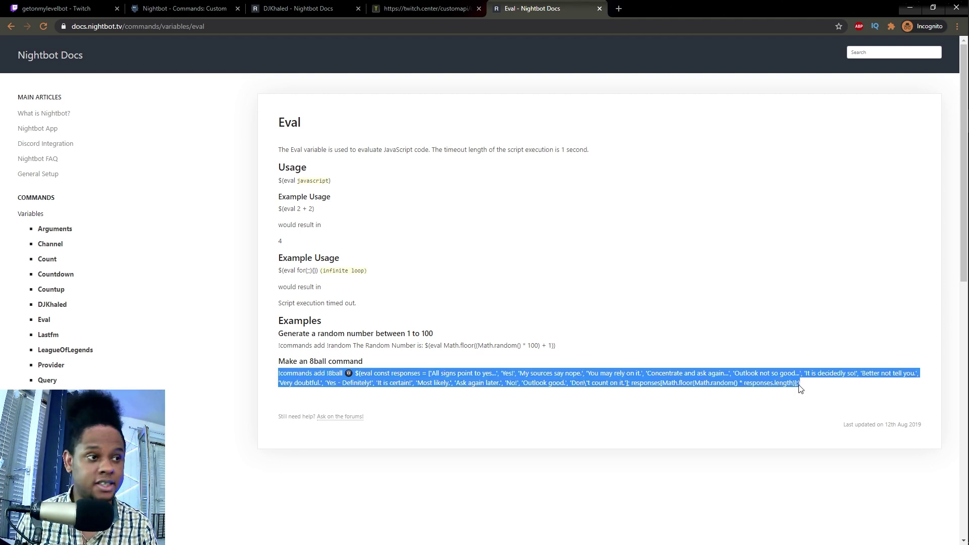
left_click(49, 8)
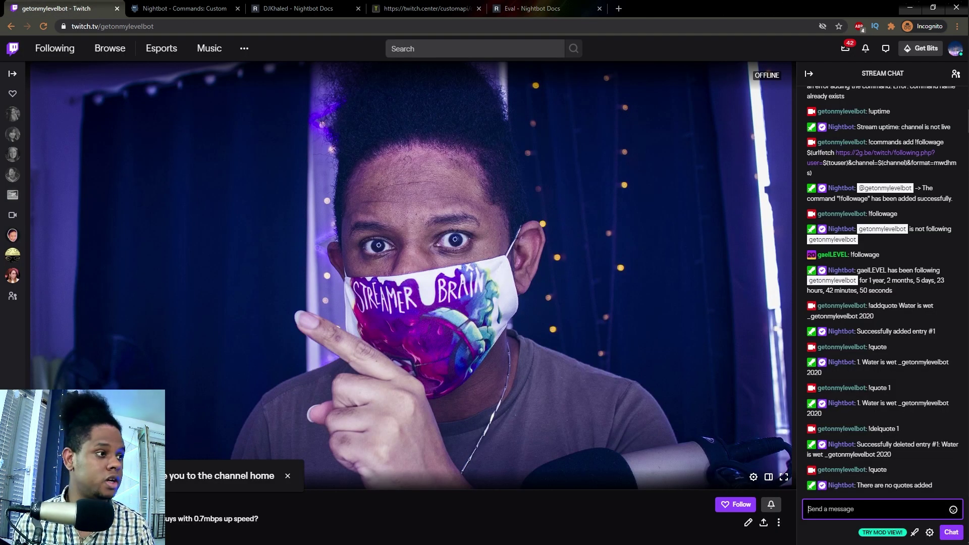
Add !8ball from the copied command in chat and ask it 'is this video going to get views'
key("ctrl+v")
key("Return")
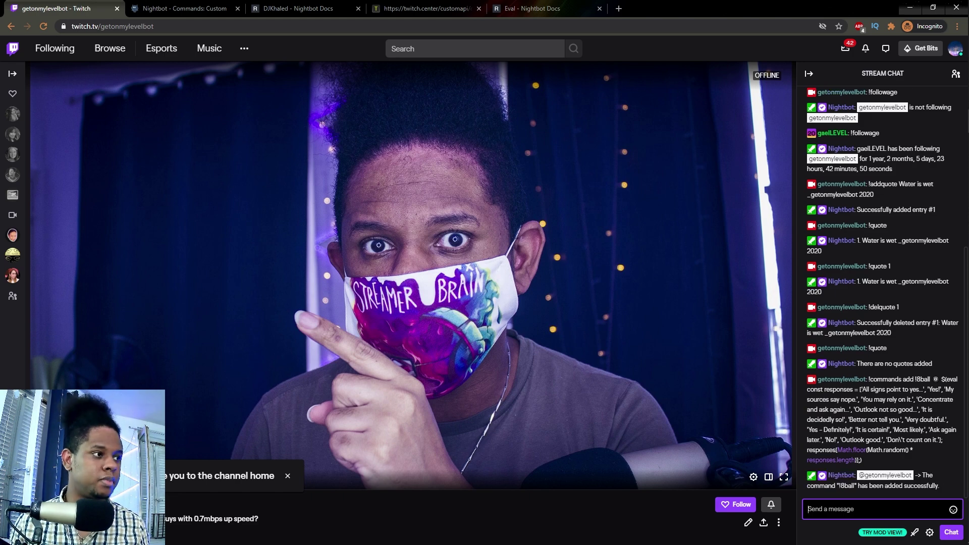
key("ctrl+plus")
key("ctrl+plus")
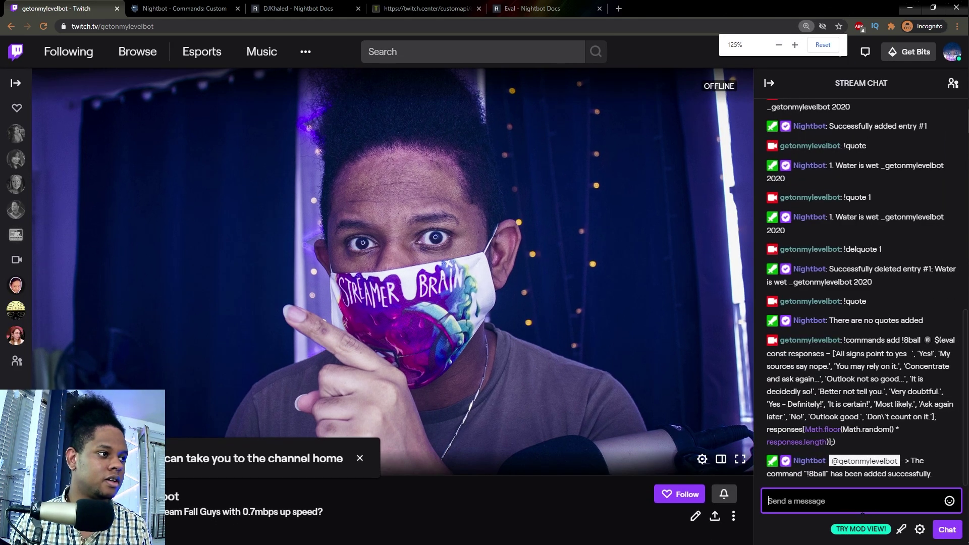
key("ctrl+plus")
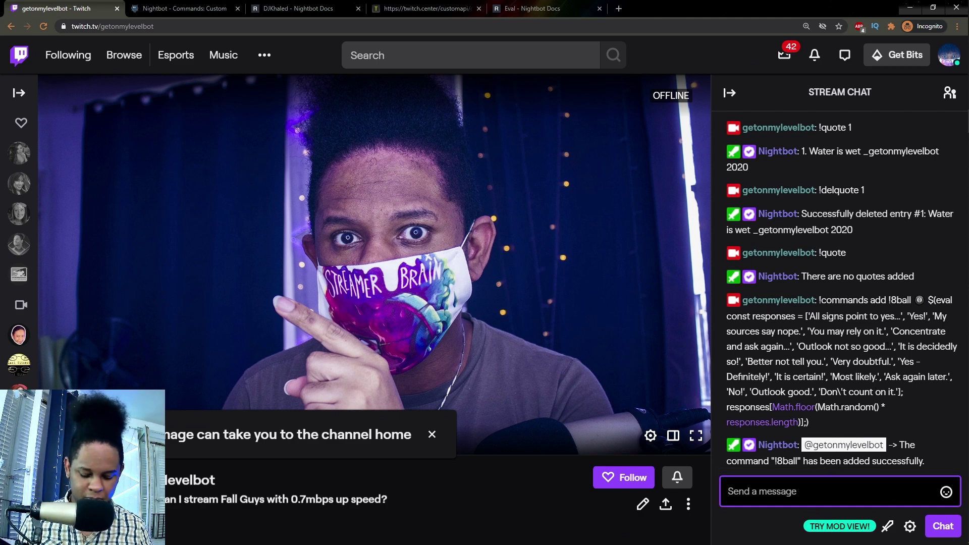
type("!8ball")
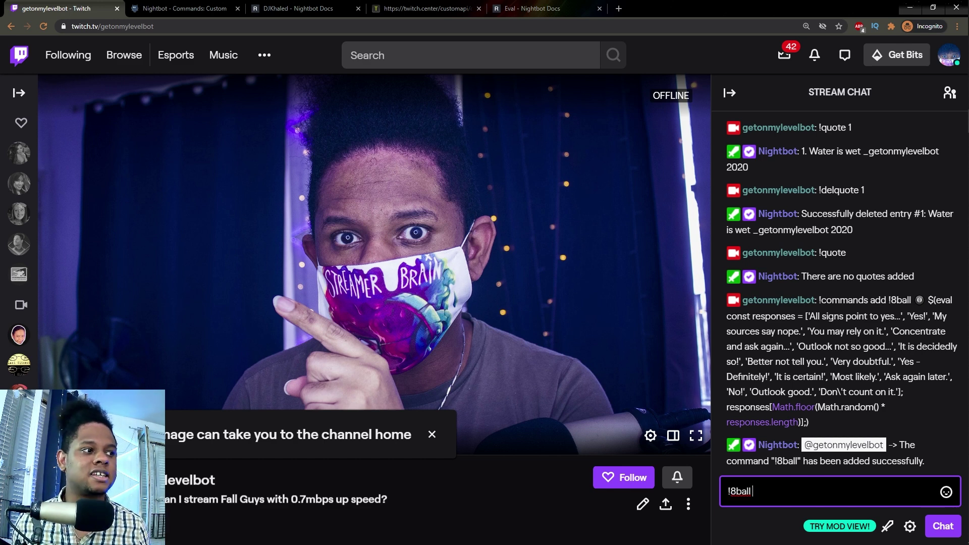
type(" is t")
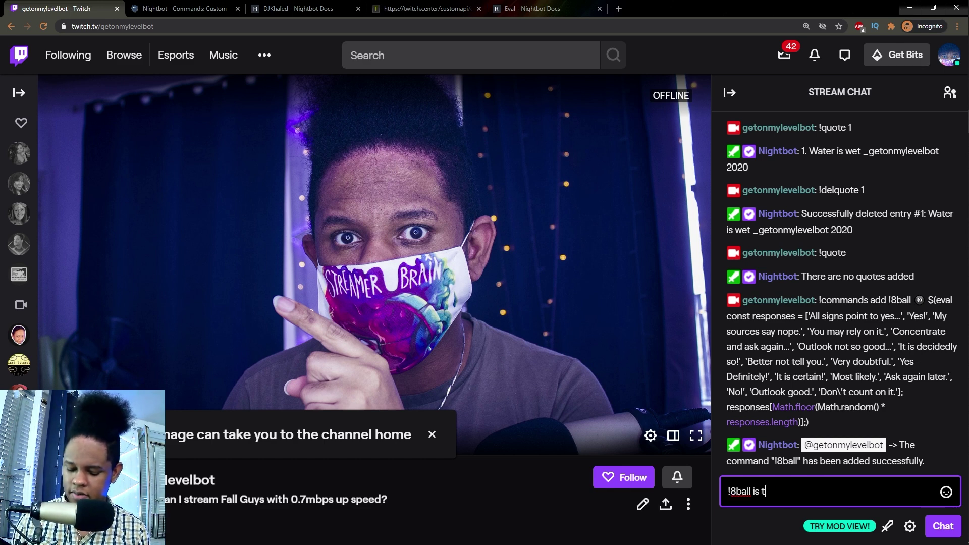
type("his video going to get")
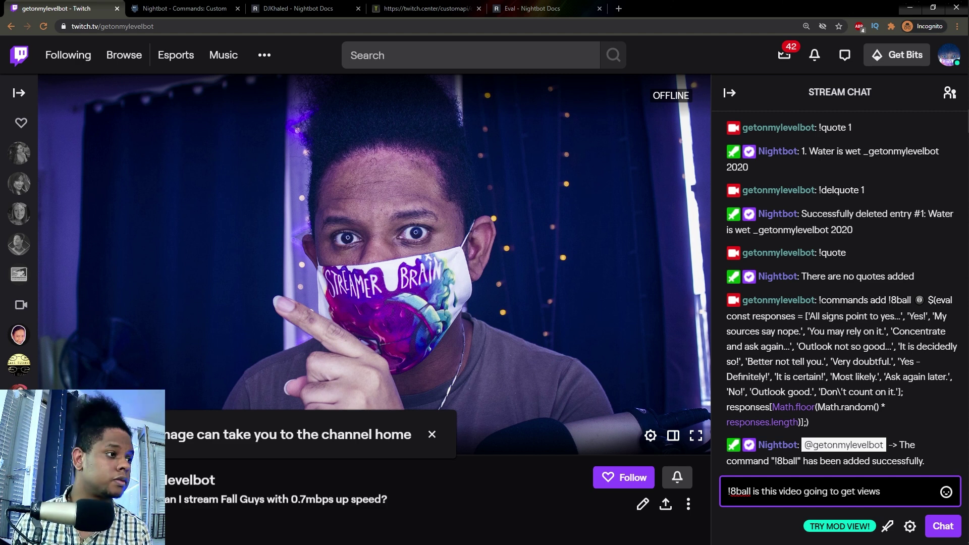
type(" views")
key("Return")
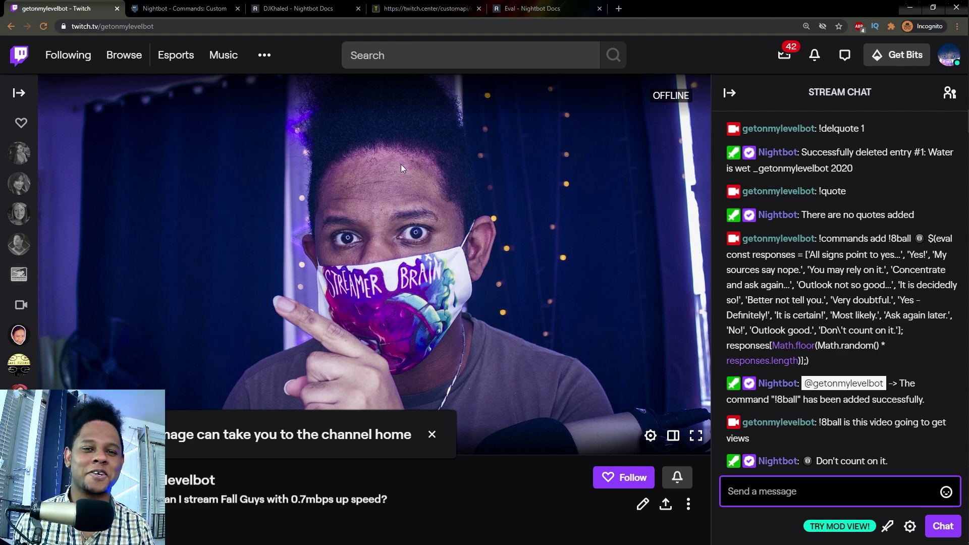
Paste the !8ball command into the notes under the _8ball heading
left_click(808, 461)
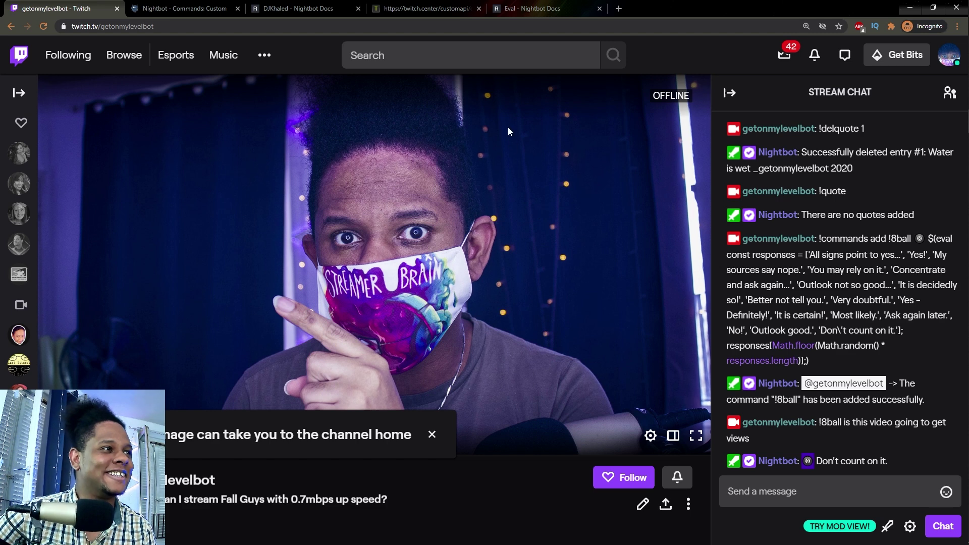
key("alt+Tab")
left_click(592, 186)
key("ctrl+v")
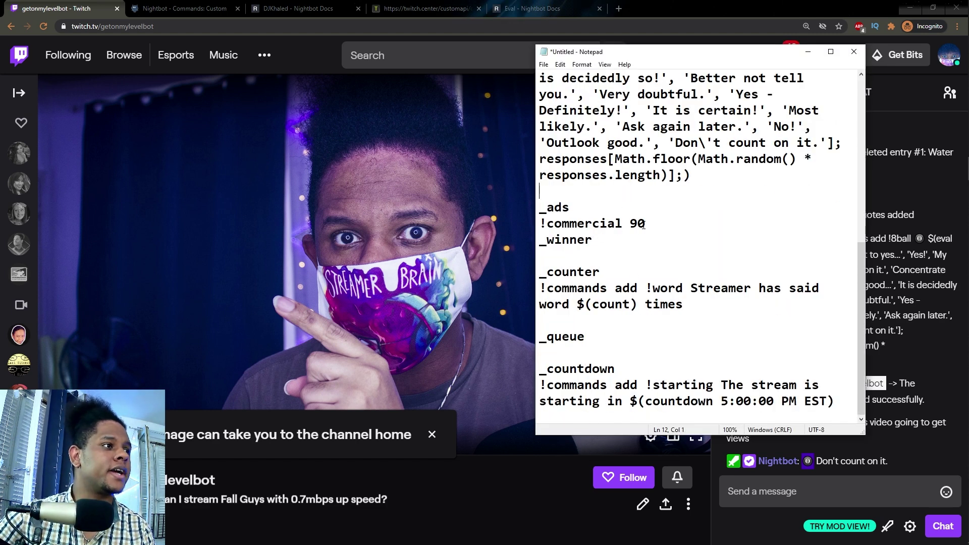
key("Return")
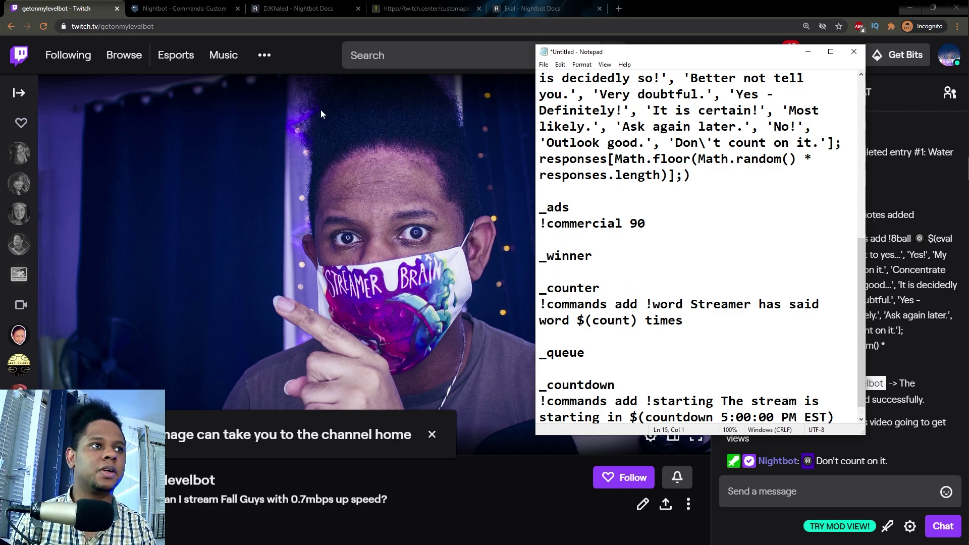
left_click(166, 9)
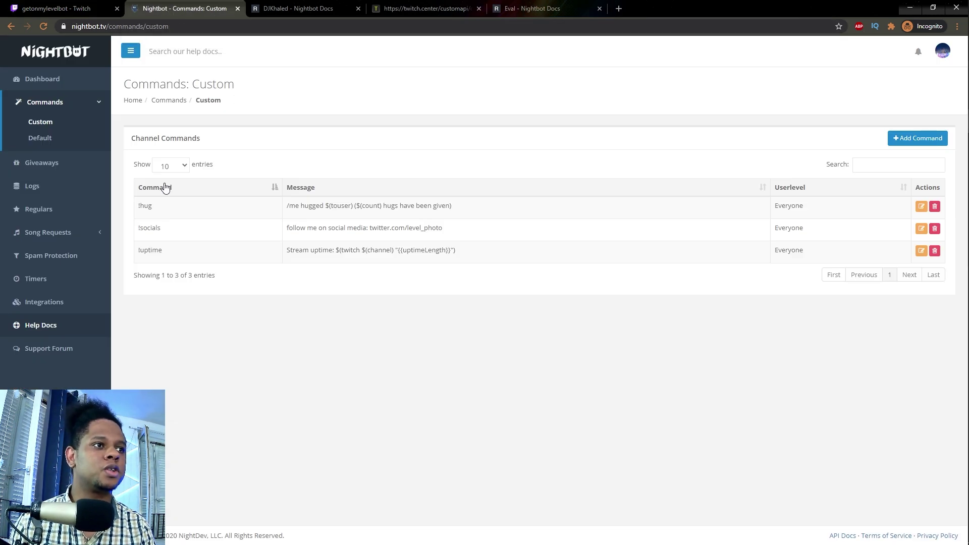
Check the userlevel options for !commercial in Default Commands, cancelling without changes
left_click(41, 137)
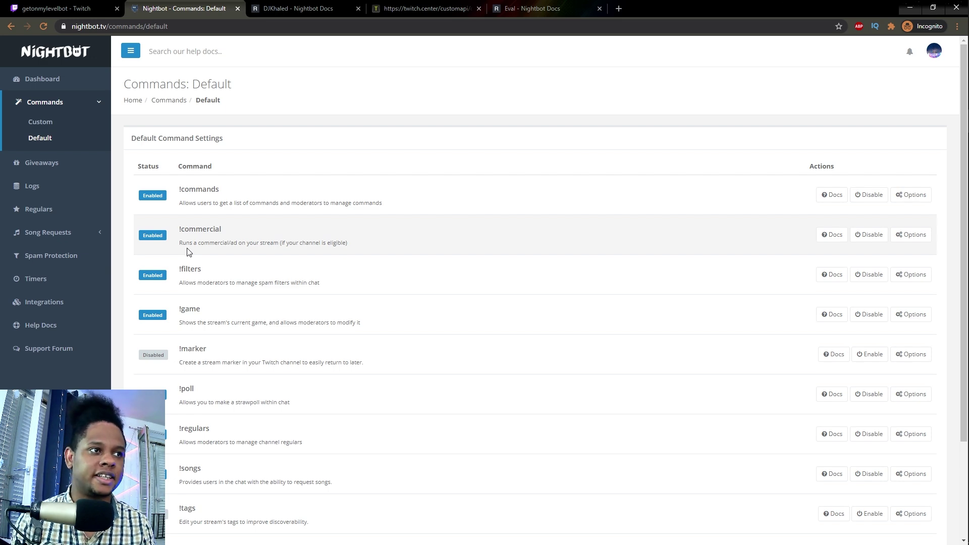
left_click(912, 237)
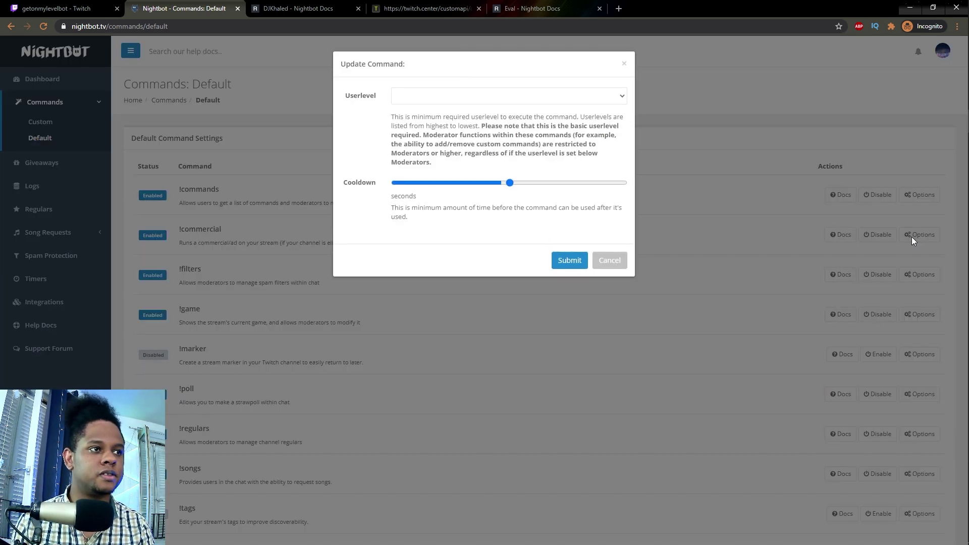
left_click(541, 97)
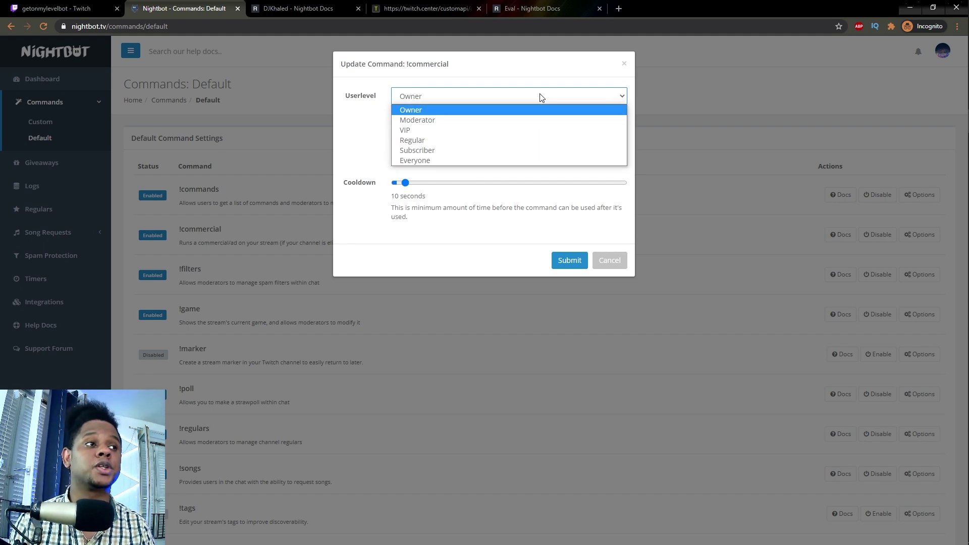
left_click(610, 259)
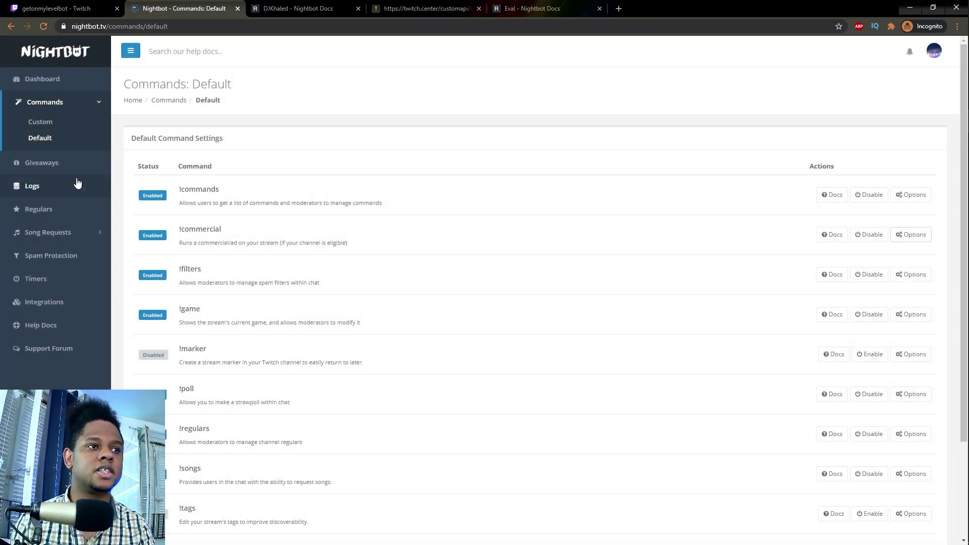
Create a timer named ADS that runs !commercial 90 every 60 minutes
left_click(35, 279)
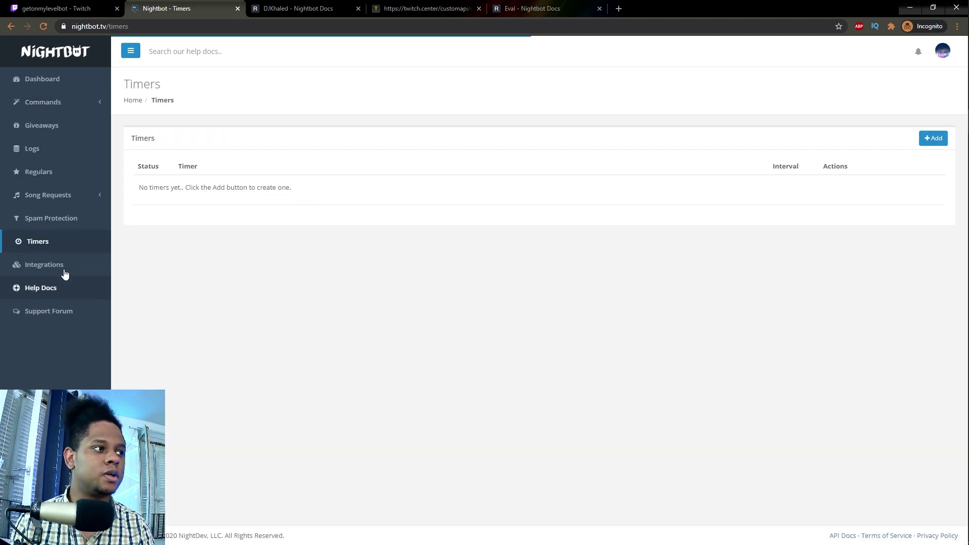
left_click(933, 137)
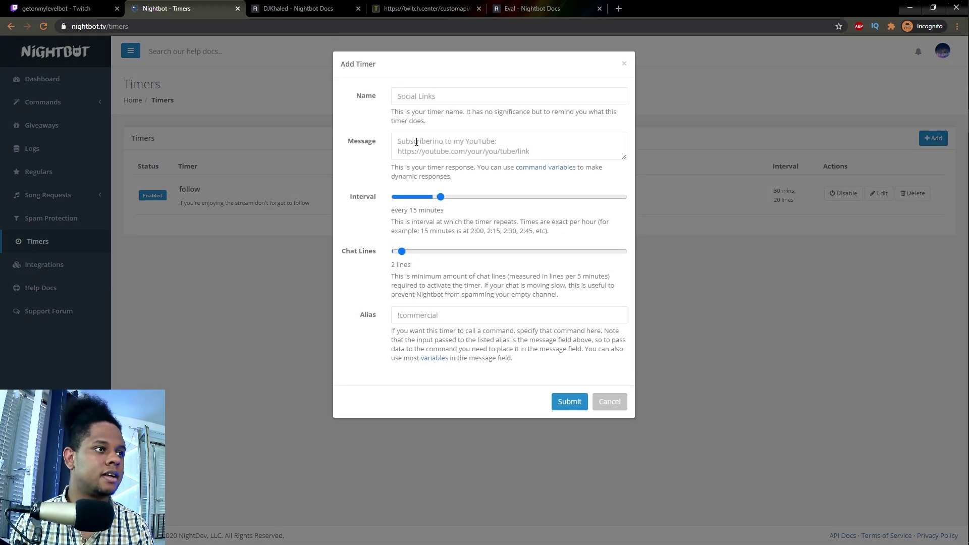
left_click(416, 92)
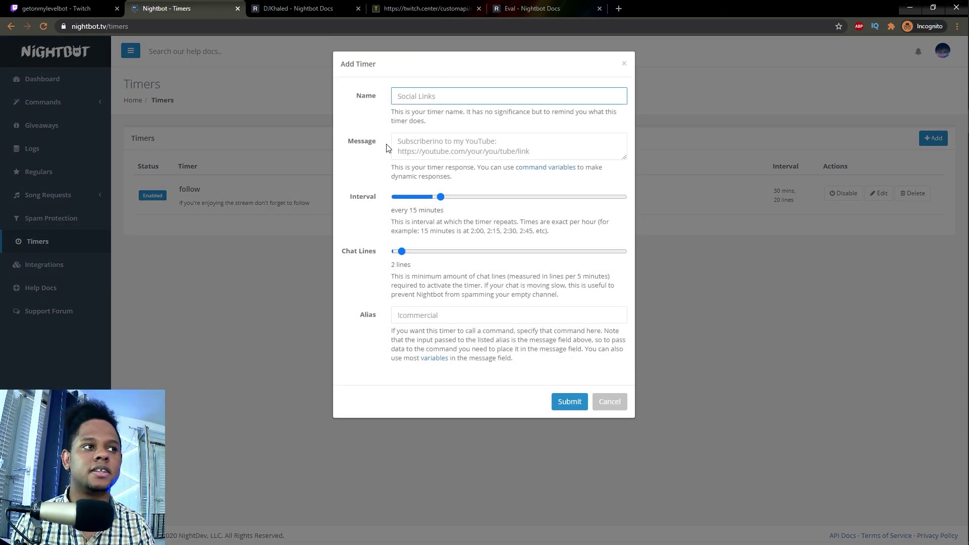
left_click(411, 146)
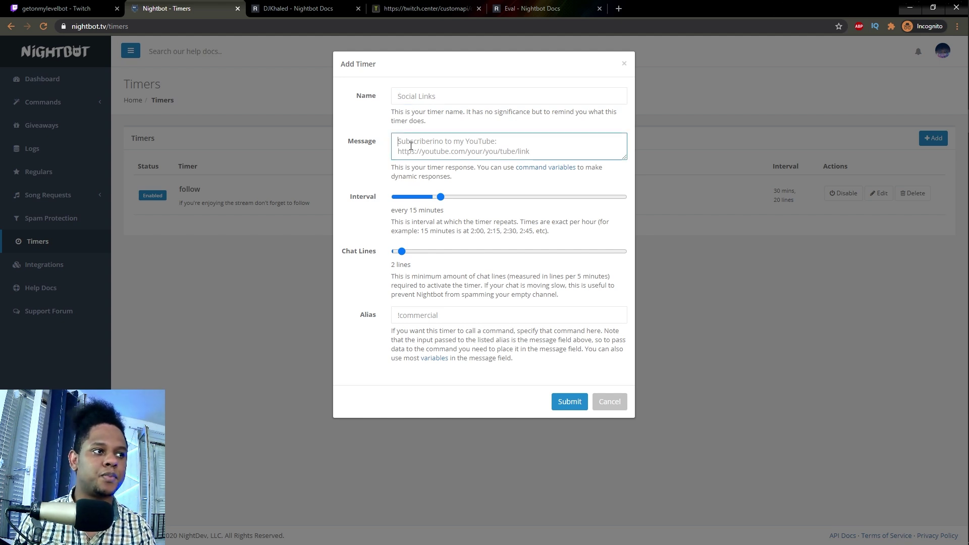
left_click(409, 318)
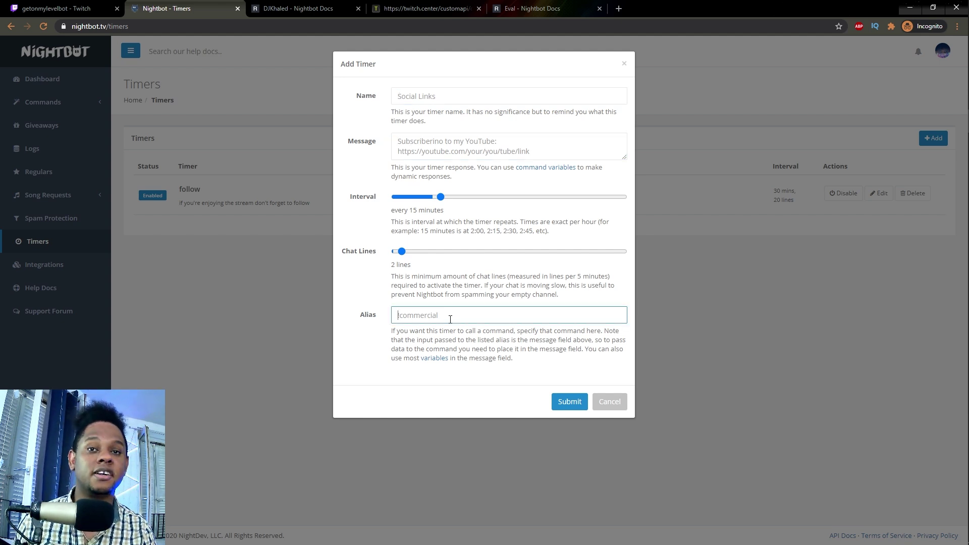
type("!com")
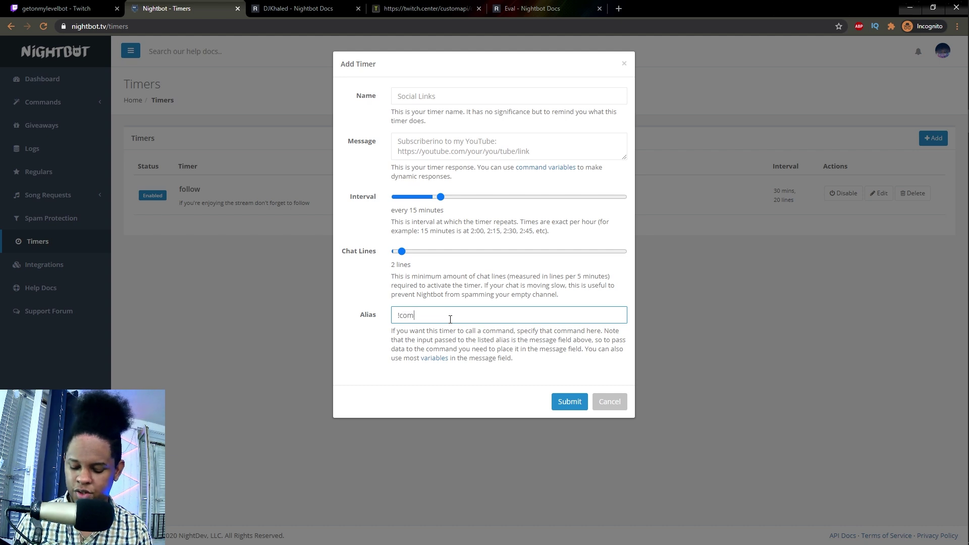
type("mercial ")
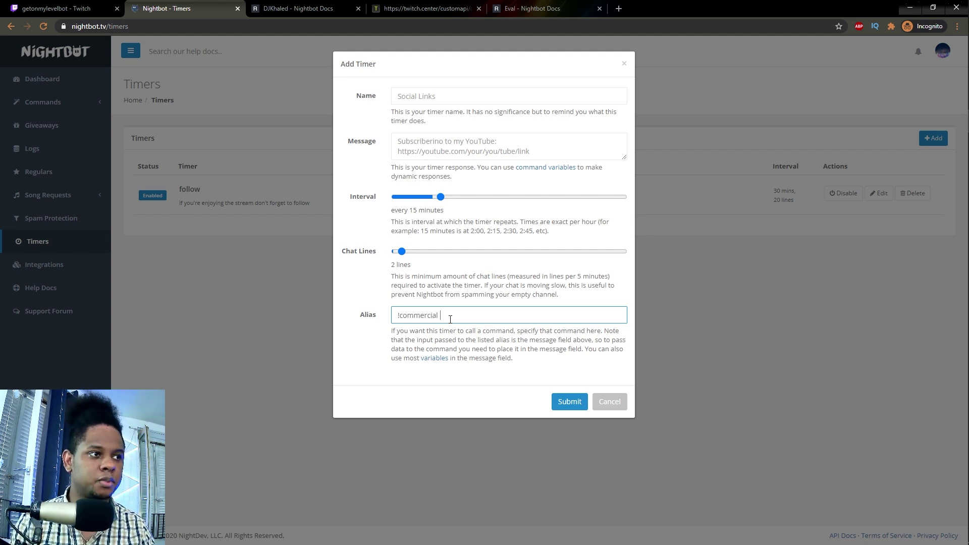
type("90")
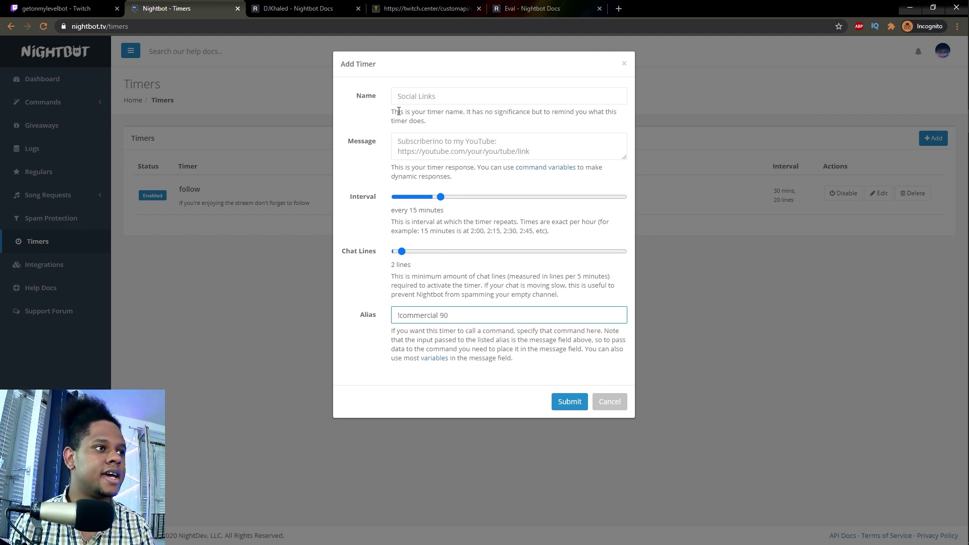
left_click(435, 94)
type("ADS")
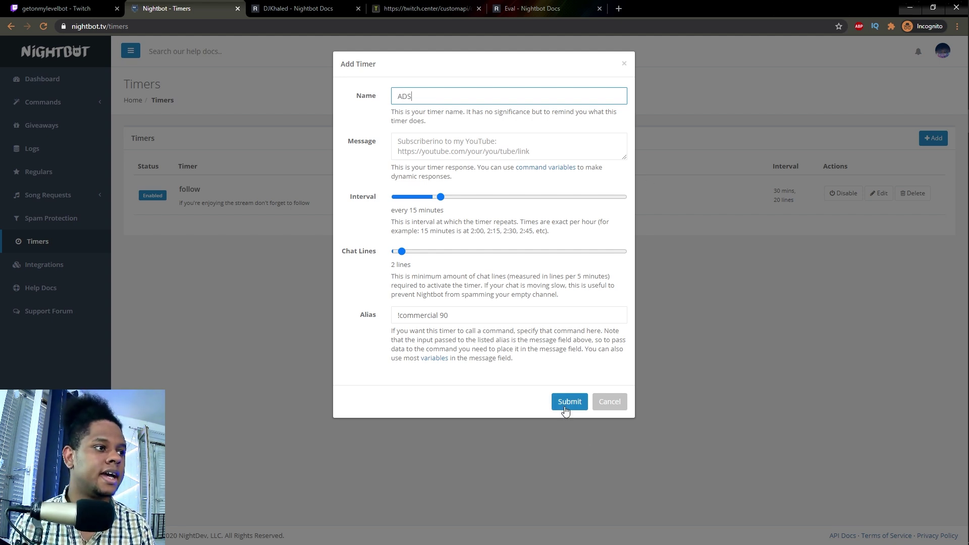
left_click(566, 411)
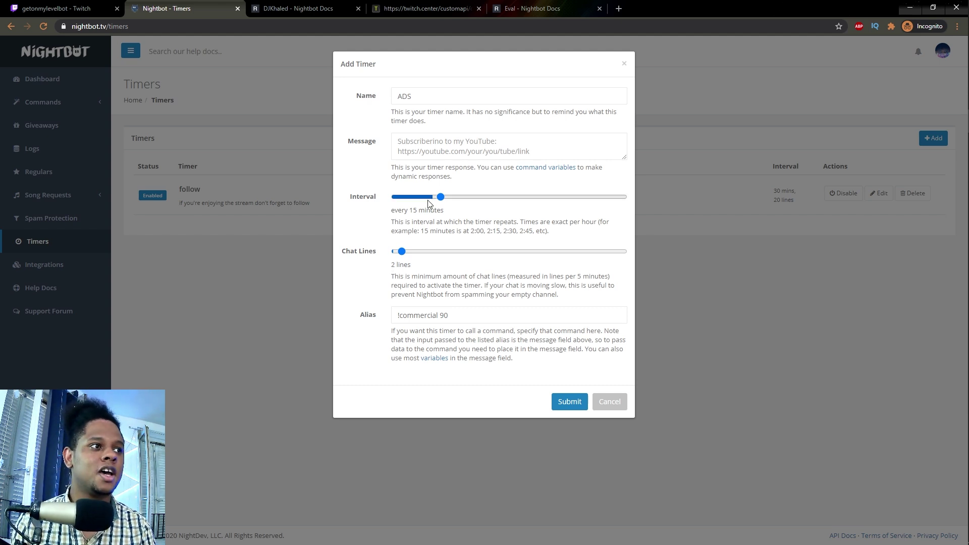
left_click_drag(441, 197, 635, 201)
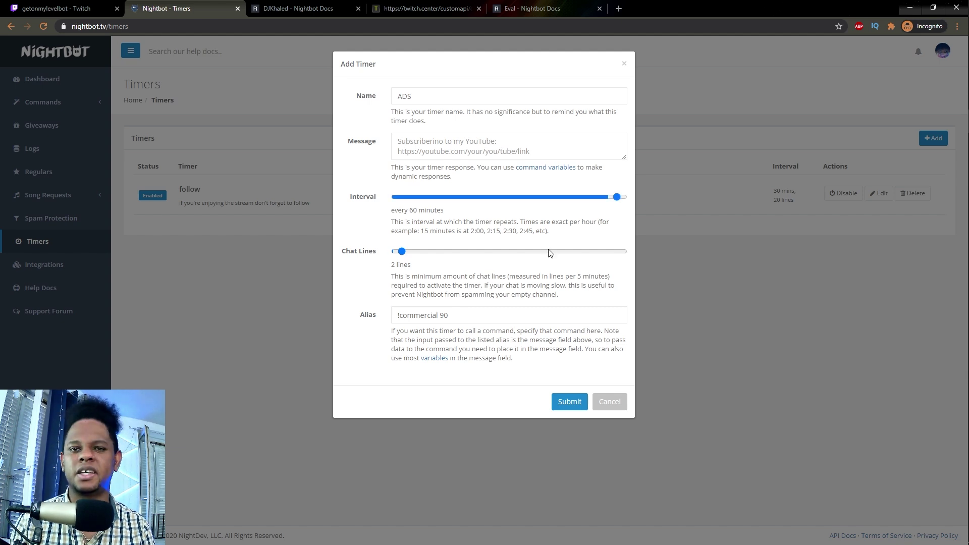
left_click(570, 402)
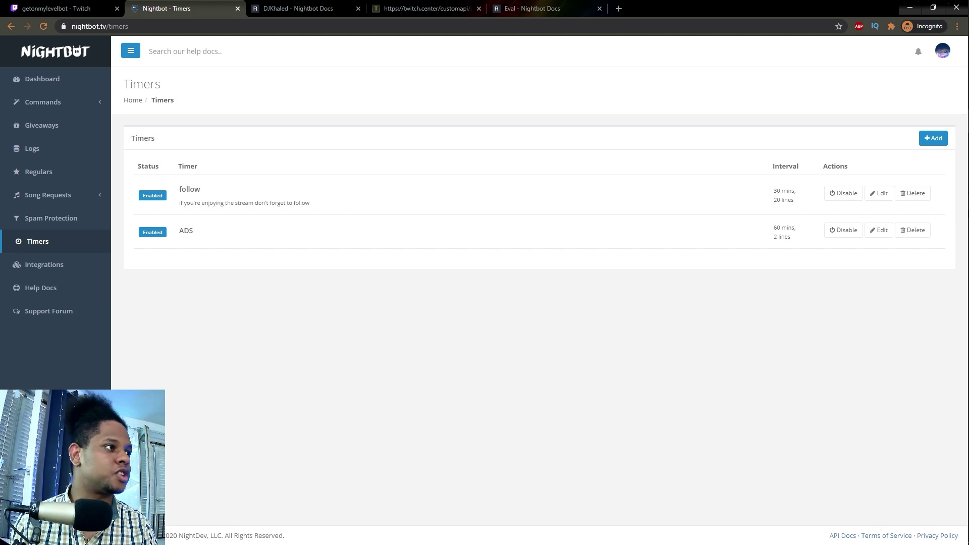
Expand Commands and open the Default commands list
left_click(24, 101)
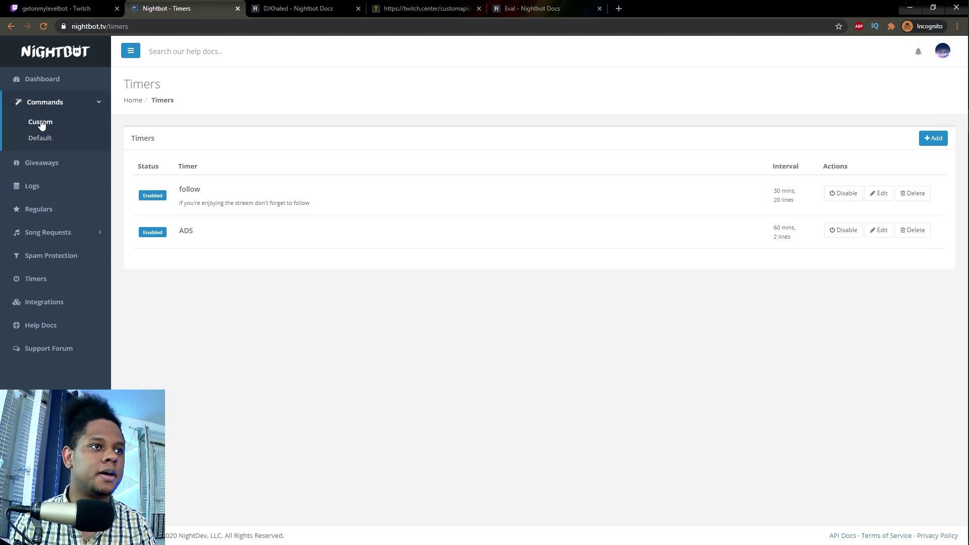
left_click(39, 141)
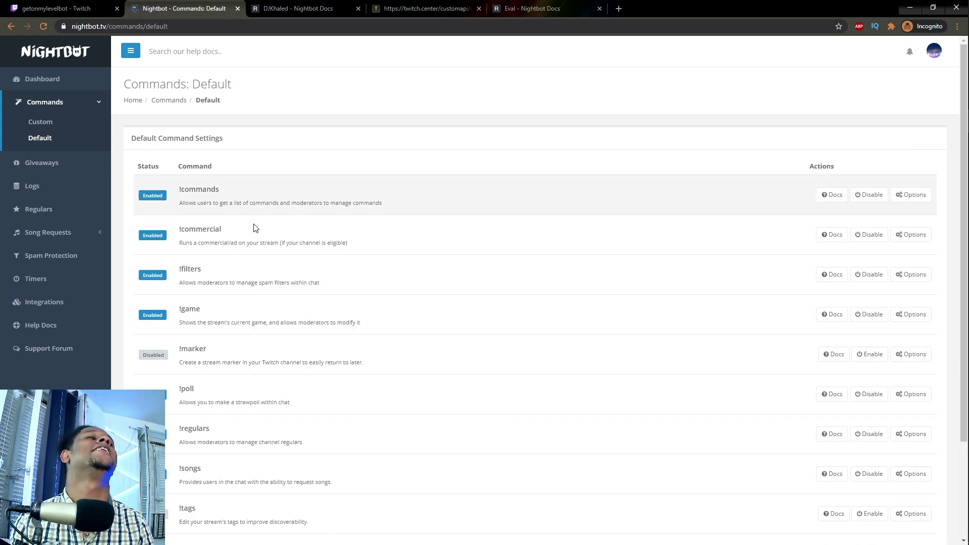
scroll(248, 220, "down", 3)
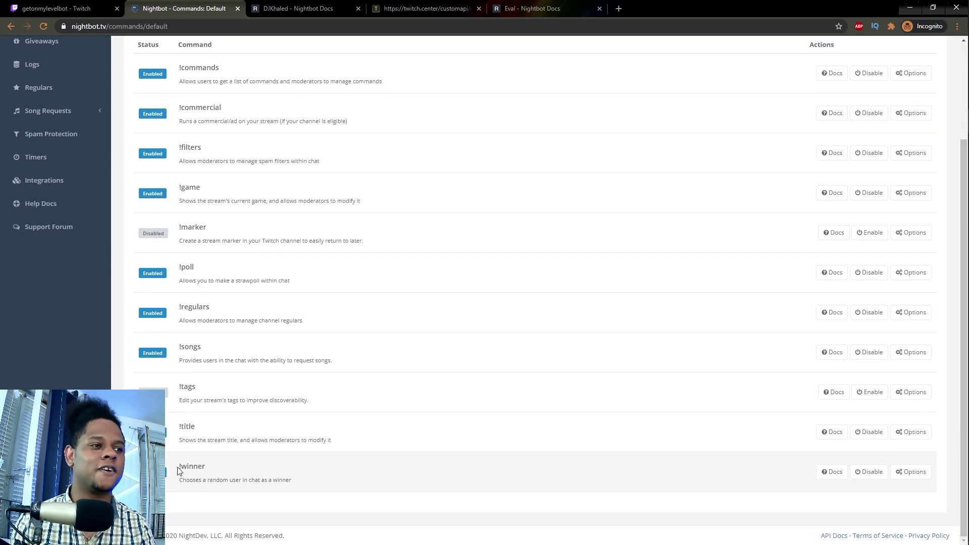
Send !winner in Twitch chat so Nightbot names a randomly picked follower
left_click(58, 8)
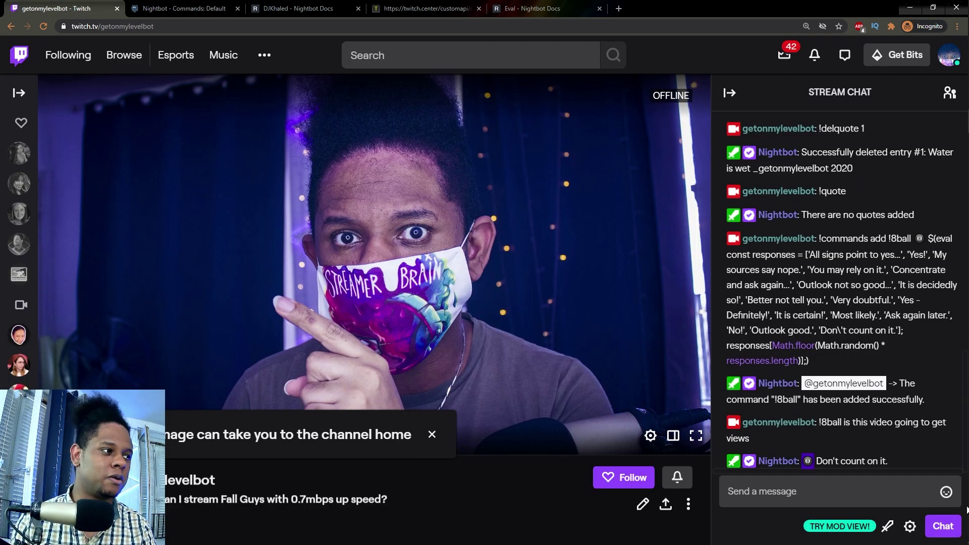
left_click(807, 491)
type("!w")
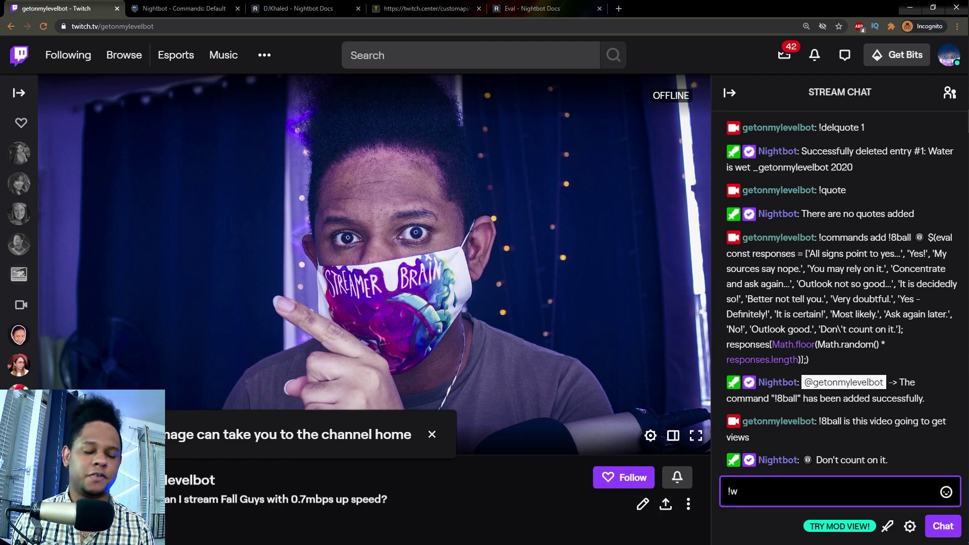
type("inner")
key("Return")
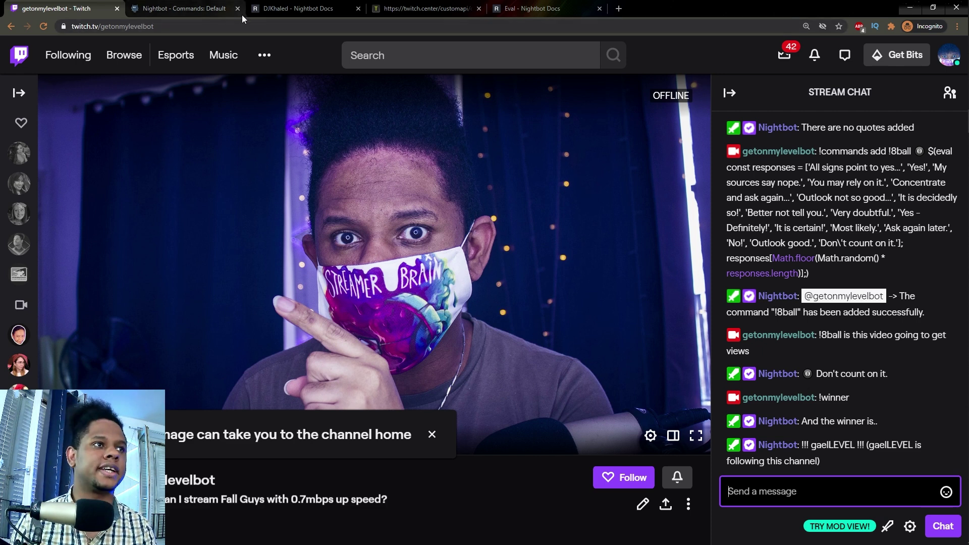
left_click(197, 9)
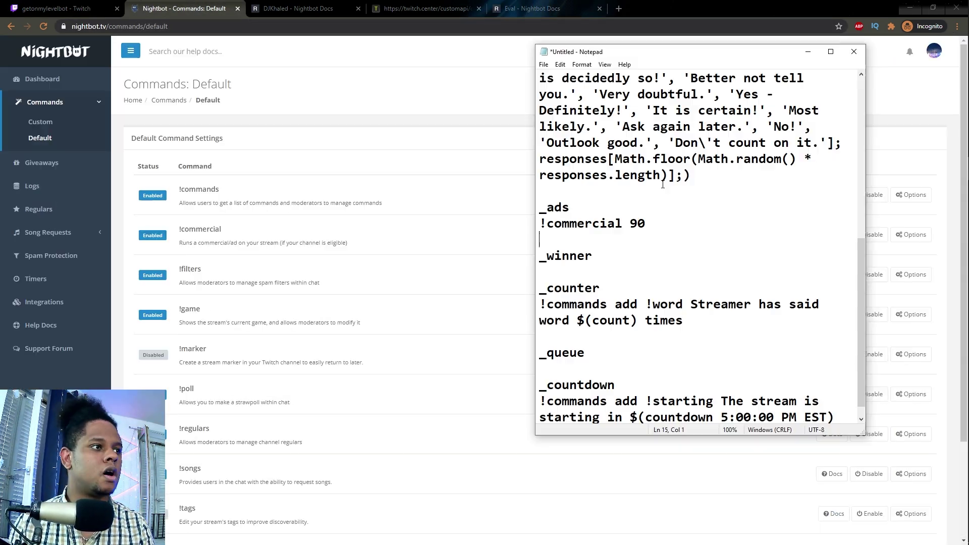
Open the forum post on counter commands and select its $(count) '!commands edit !word' line
scroll(611, 267, "down", 1)
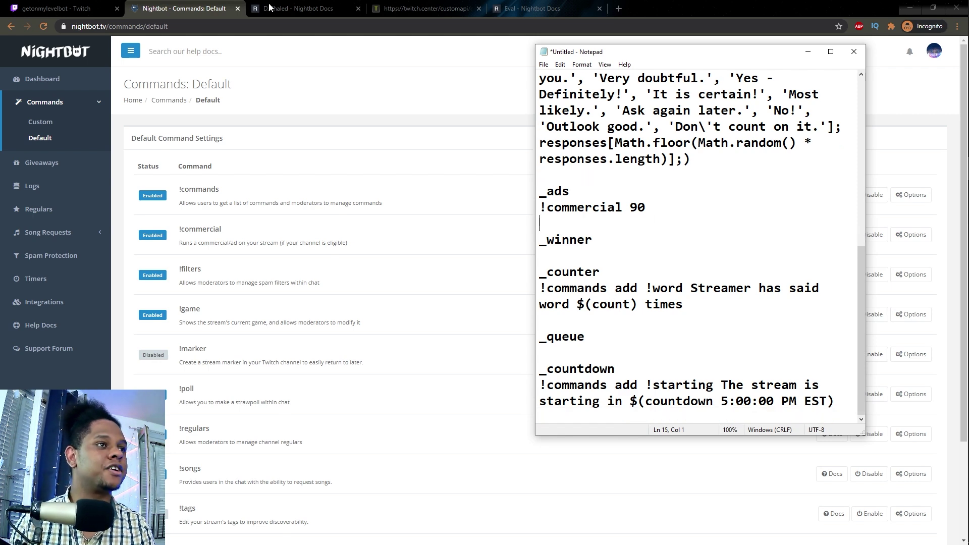
left_click(325, 40)
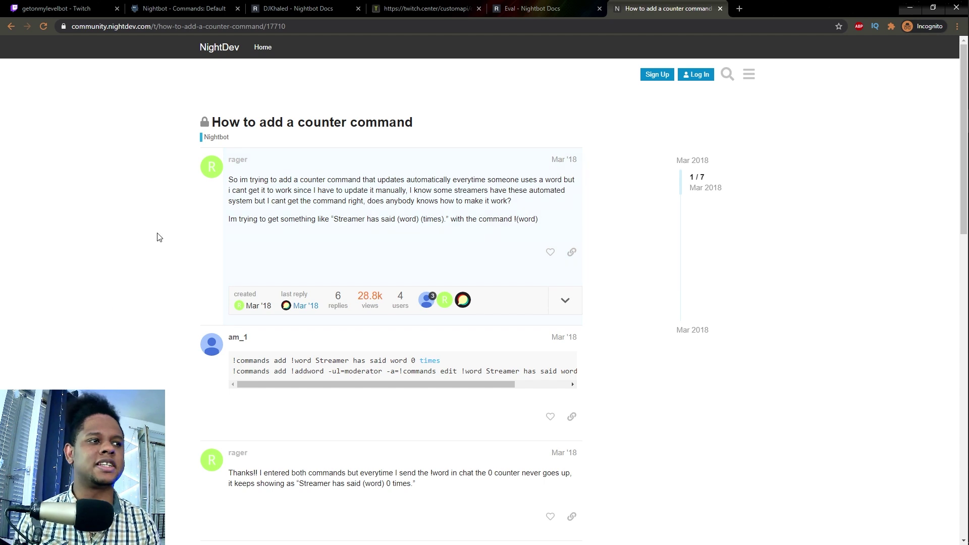
scroll(159, 240, "down", 5)
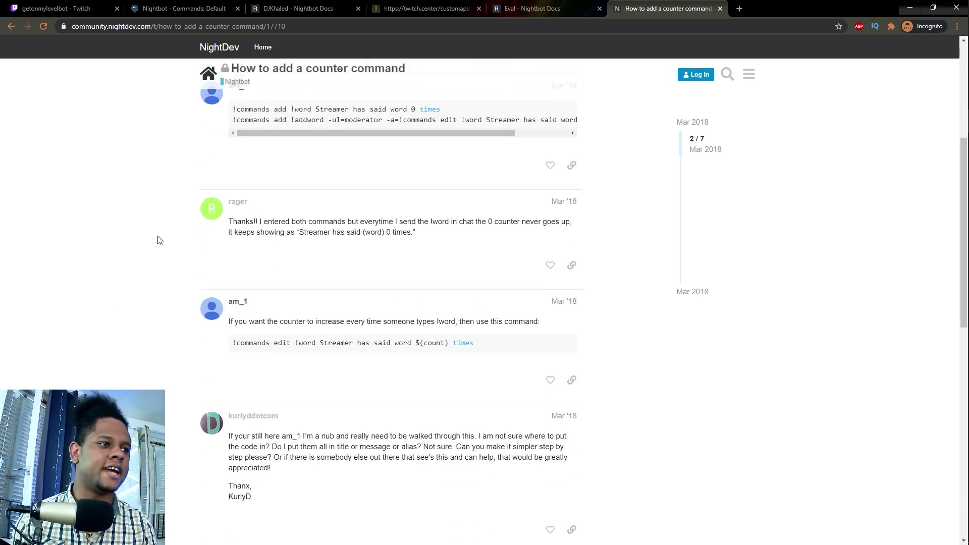
left_click_drag(233, 342, 514, 344)
key("ctrl+c")
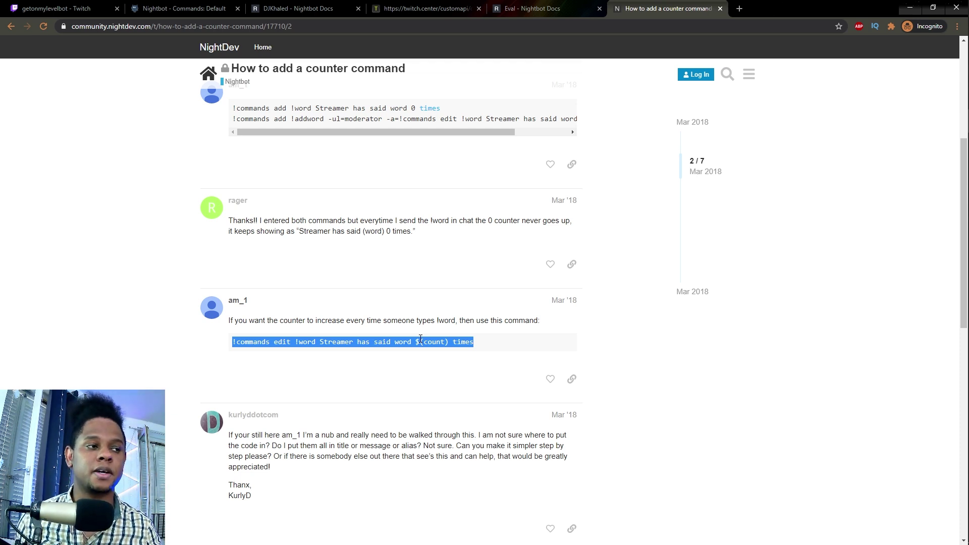
Paste the counter command into chat, changing edit to add so Nightbot creates !word
left_click(57, 9)
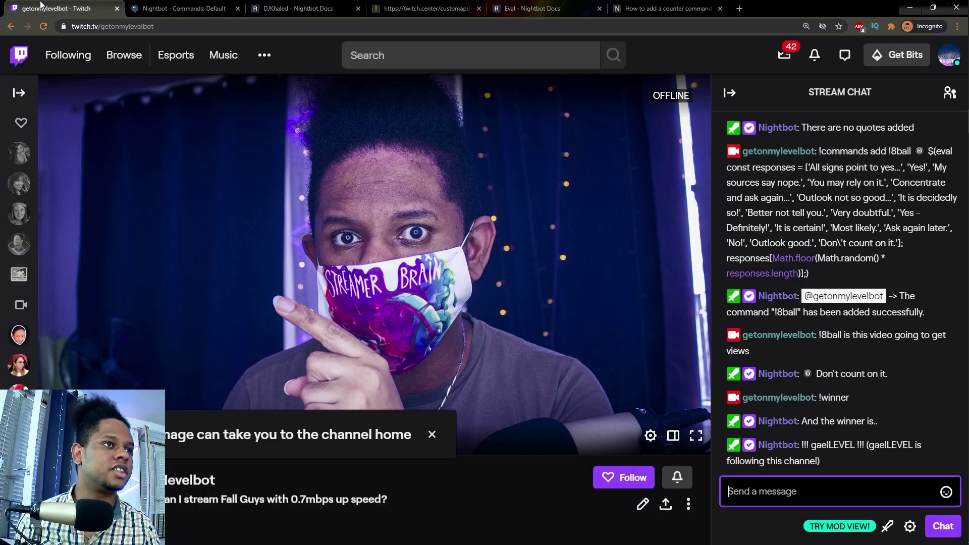
key("ctrl+v")
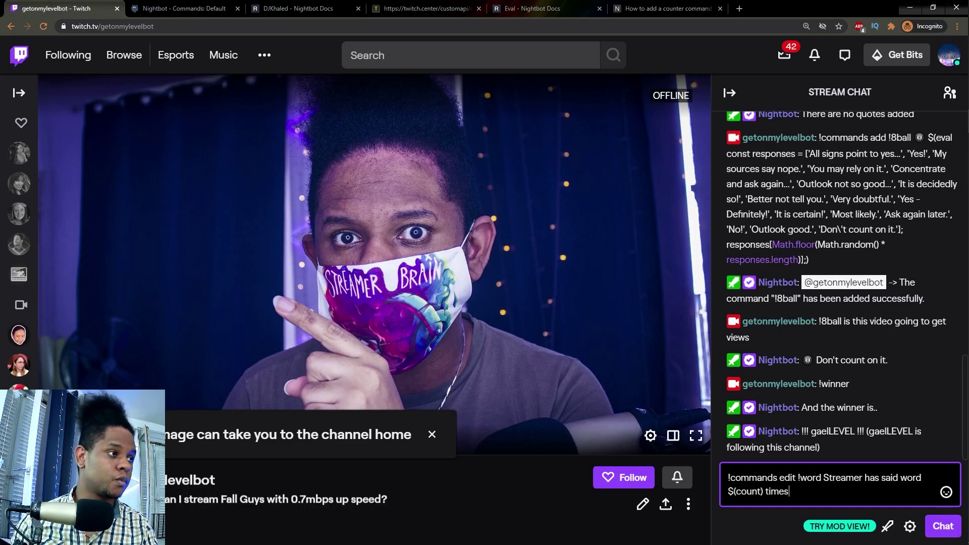
key("Return")
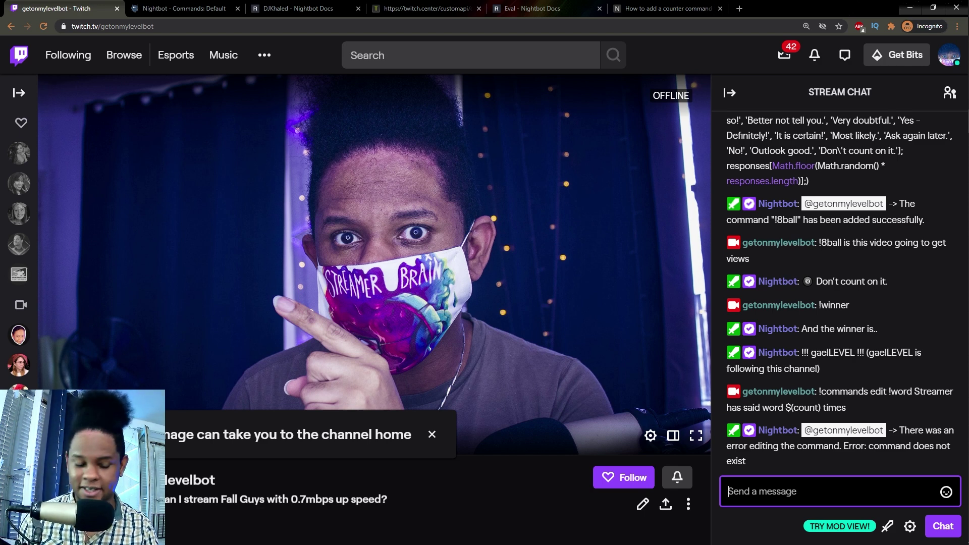
key("ctrl+v")
key("shift+Right")
key("shift+Right")
key("shift+Right")
key("shift+Right")
type("add")
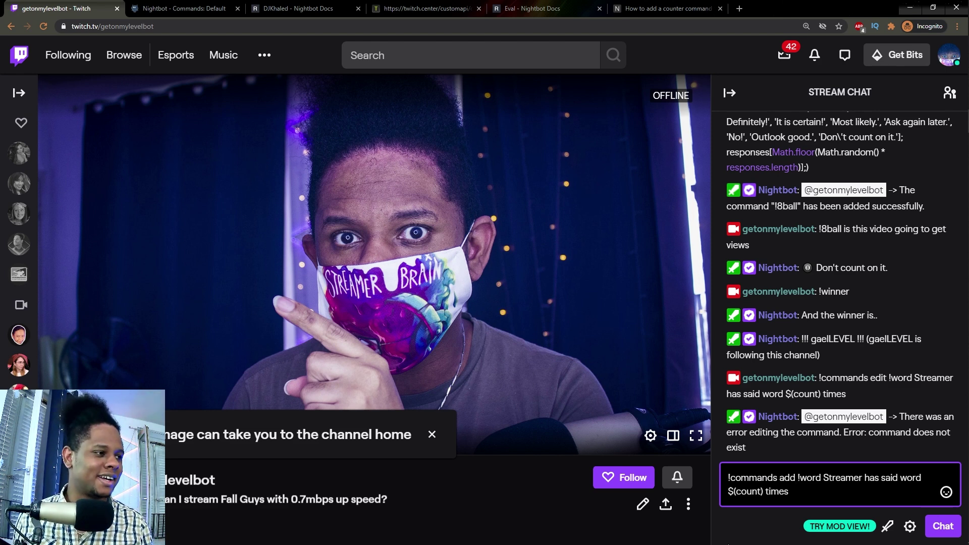
key("Return")
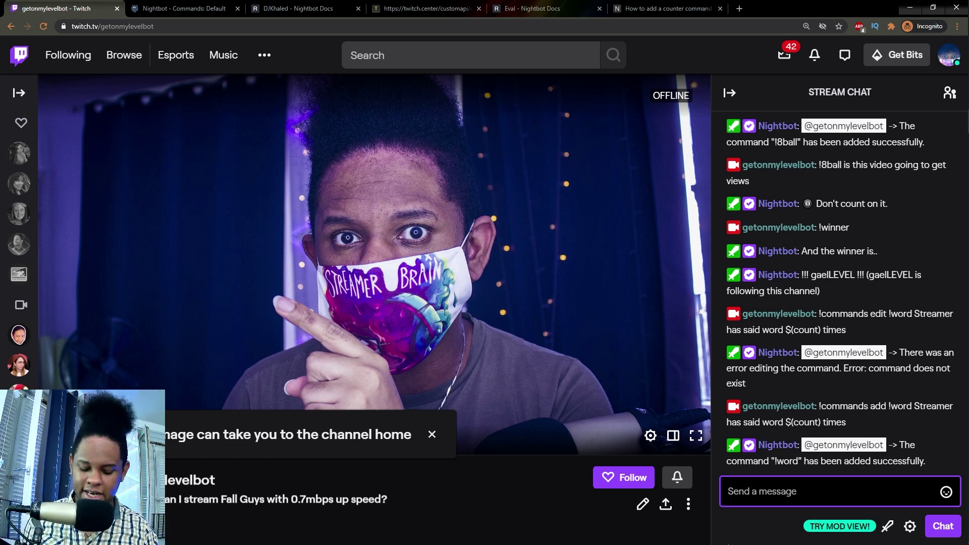
Test !word in chat, getting 'Streamer has said word 1 times'
type("!word")
key("Return")
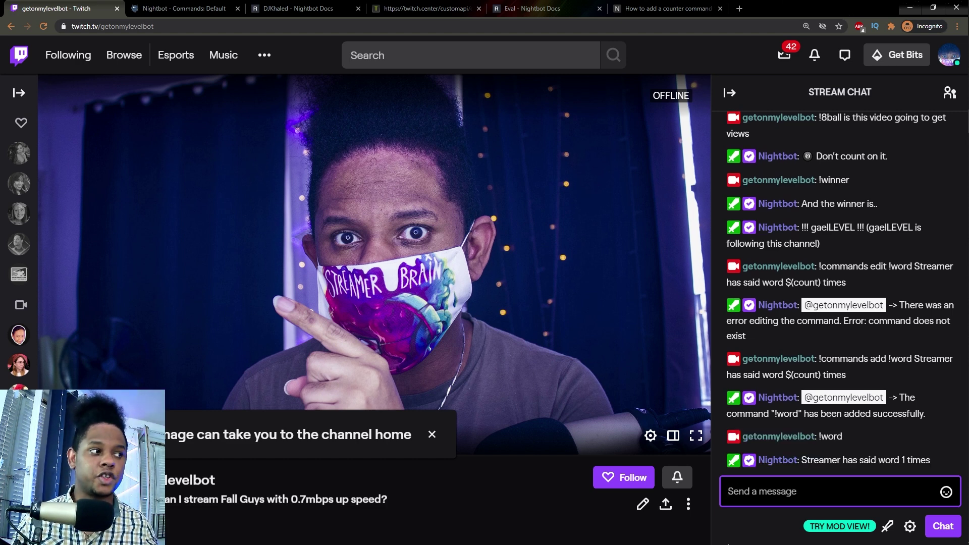
left_click_drag(762, 374, 776, 375)
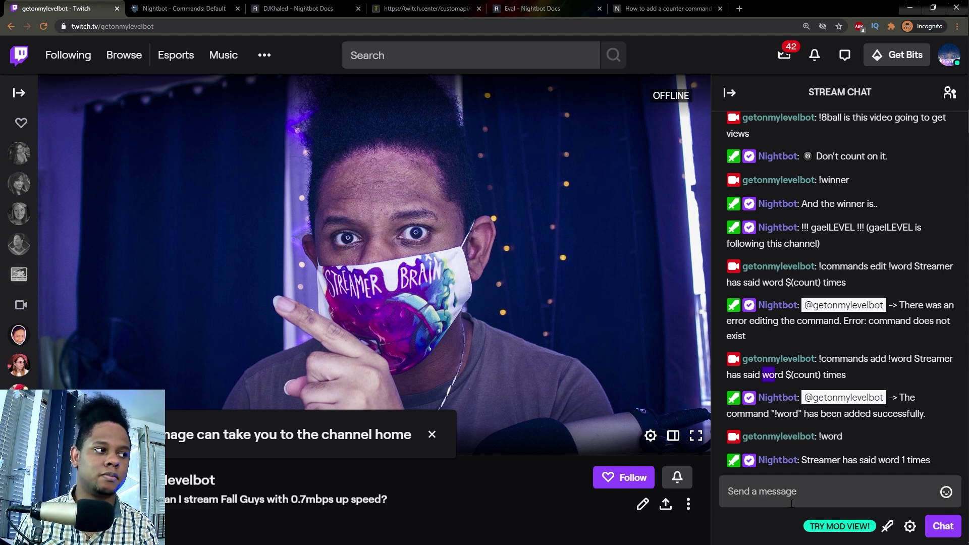
left_click(807, 491)
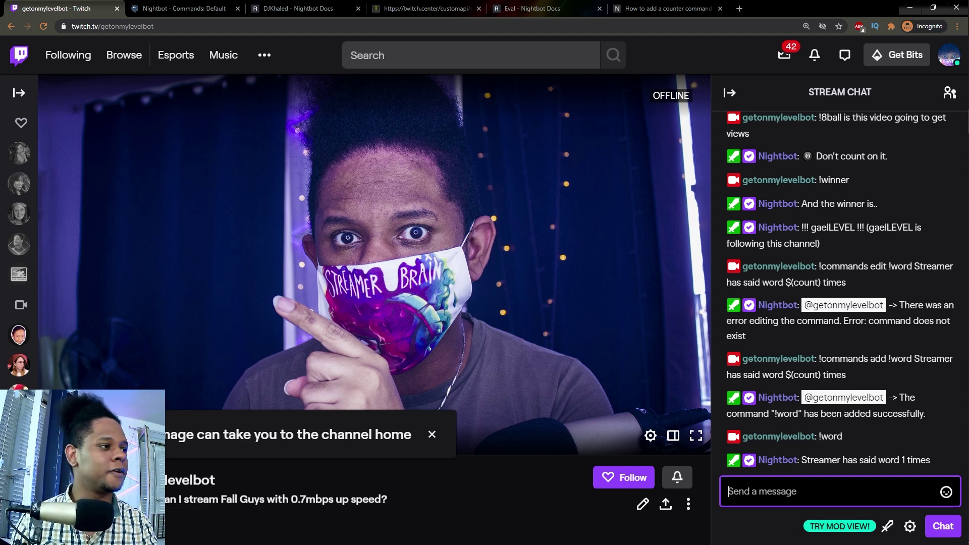
key("alt+Tab")
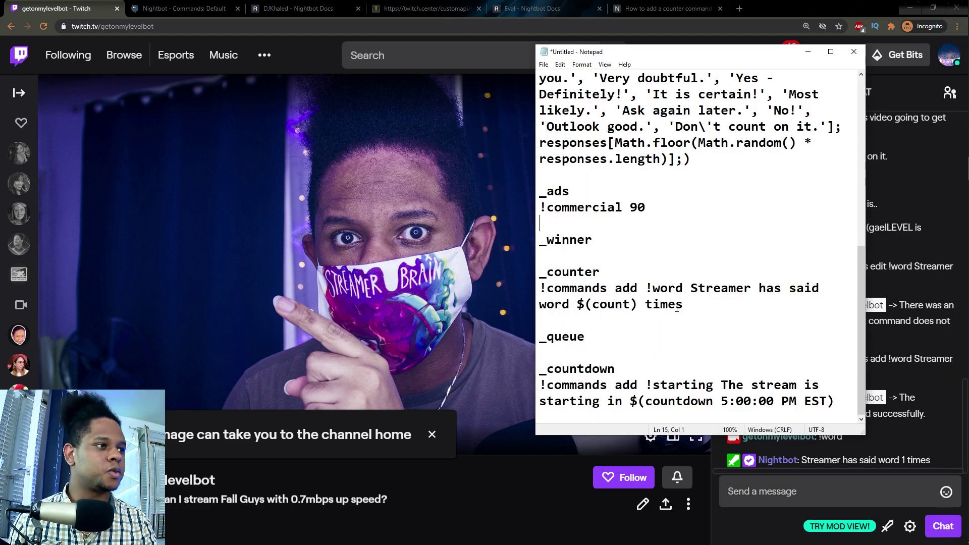
left_click(810, 499)
left_click(535, 9)
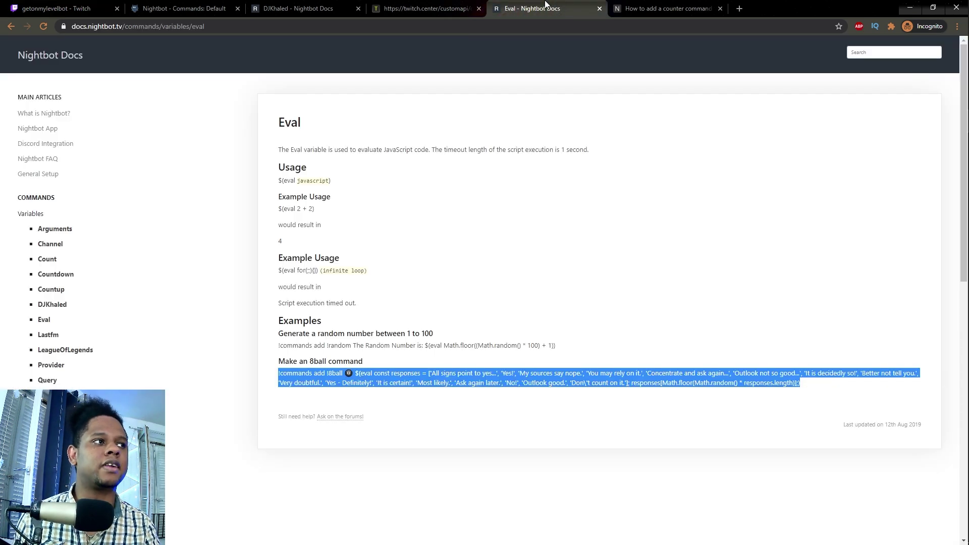
left_click(424, 8)
left_click(300, 9)
left_click(419, 7)
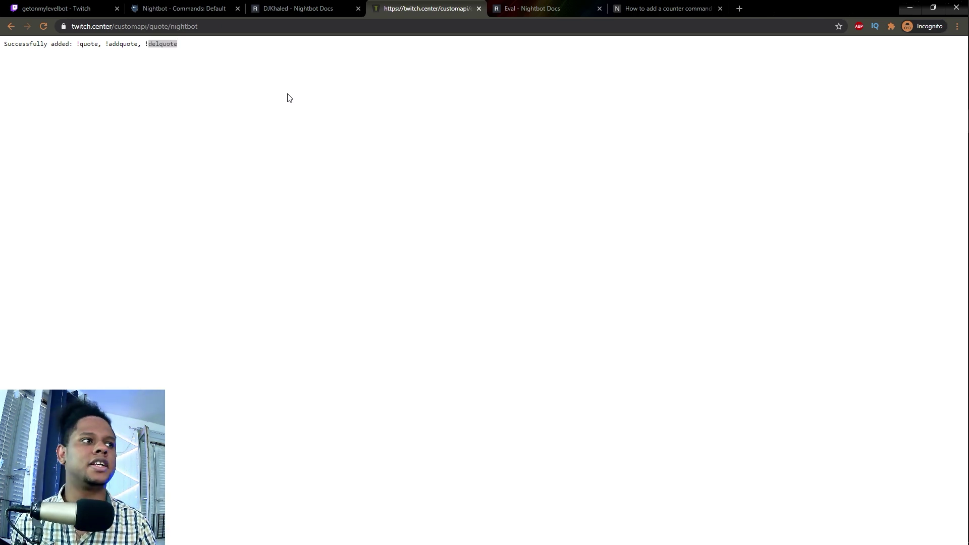
key("alt+Tab")
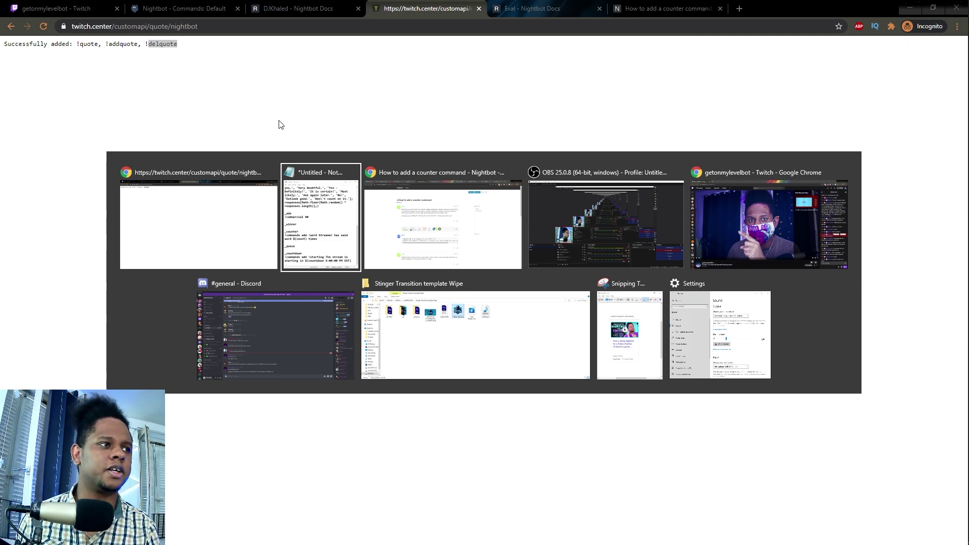
left_click_drag(539, 353, 614, 369)
key("ctrl+c")
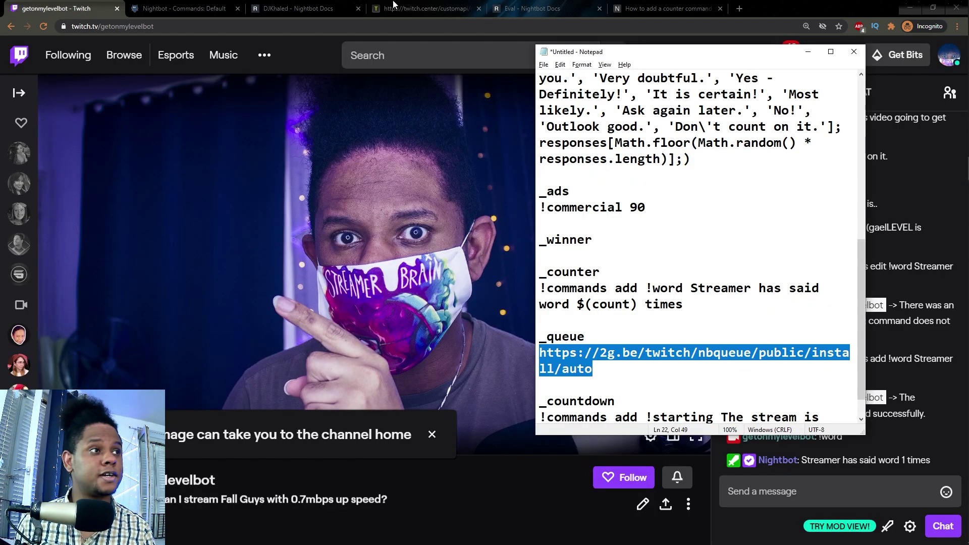
Load the 2g.be queue install link in a new tab and authorize Nbqueue through Nightbot sign-in
left_click(739, 9)
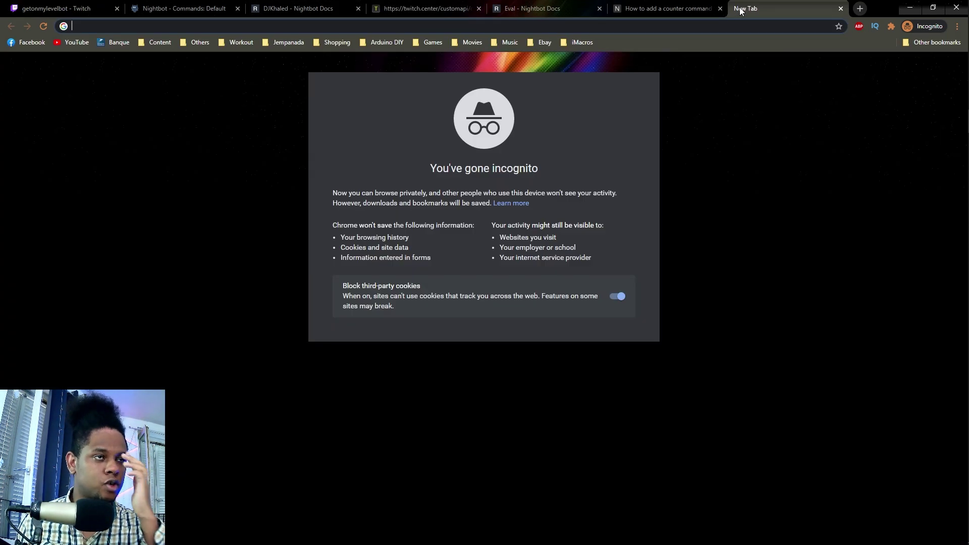
key("ctrl+v")
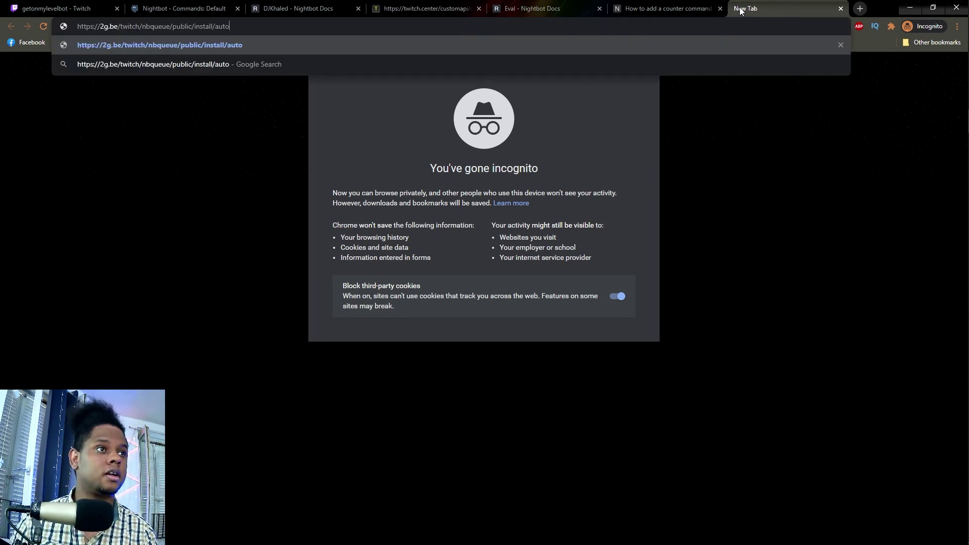
key("Return")
left_click(246, 109)
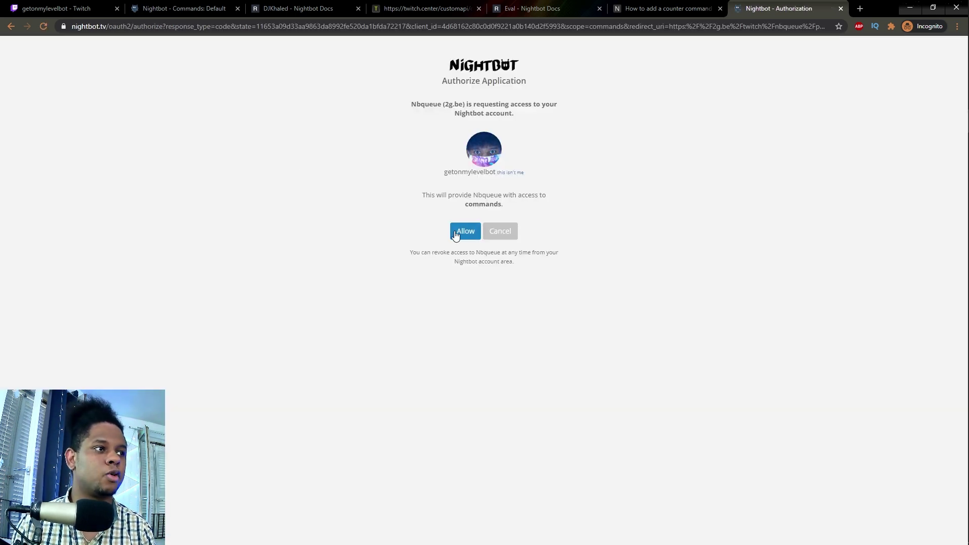
left_click(458, 233)
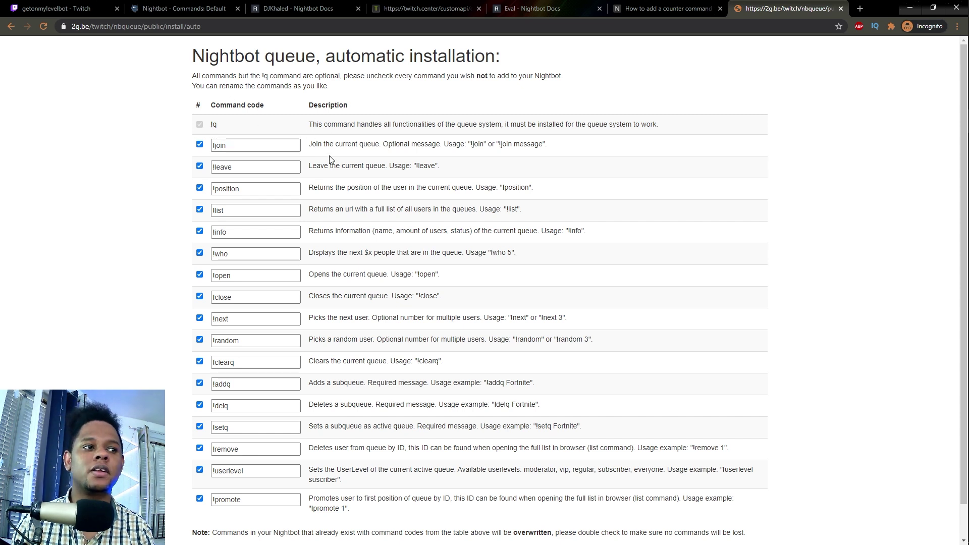
Leave out the !position, !info, !who and !next commands from the queue install list
scroll(333, 187, "down", 1)
scroll(333, 216, "up", 1)
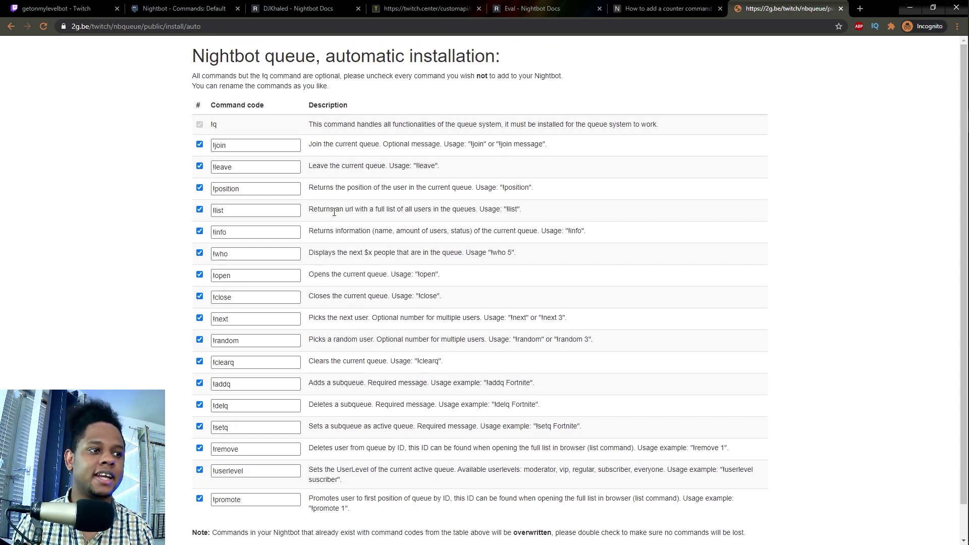
left_click(200, 187)
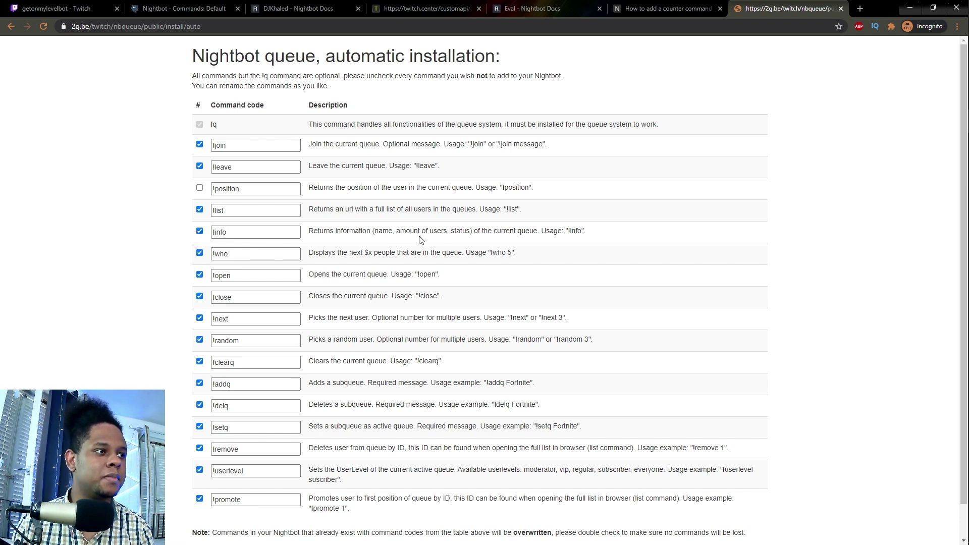
left_click(199, 231)
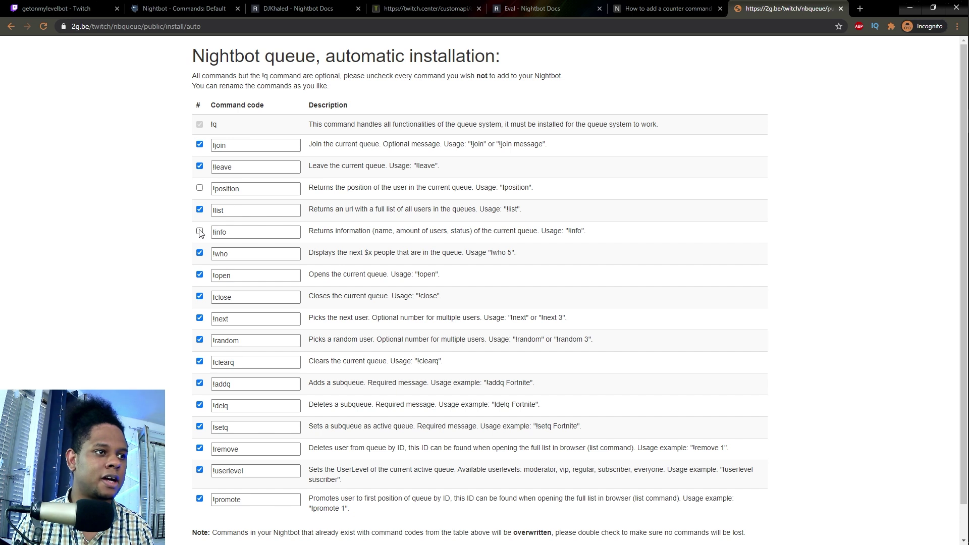
left_click(199, 252)
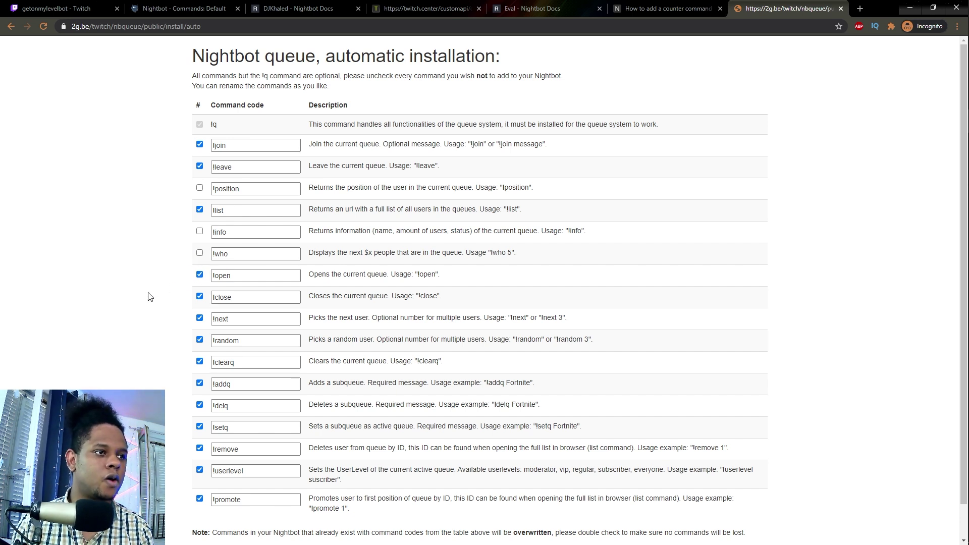
left_click(199, 318)
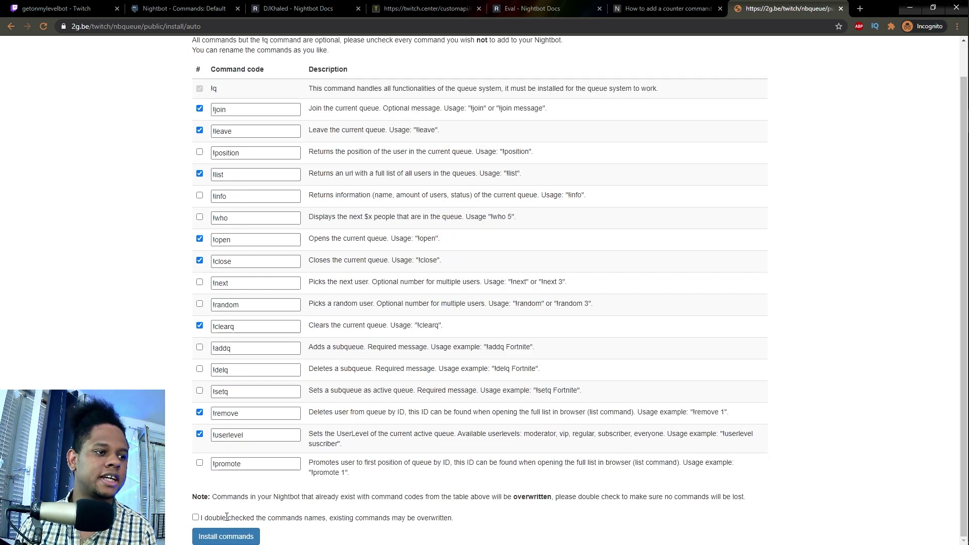
Confirm the command names were double-checked and install the selected queue commands
left_click(197, 518)
left_click(218, 537)
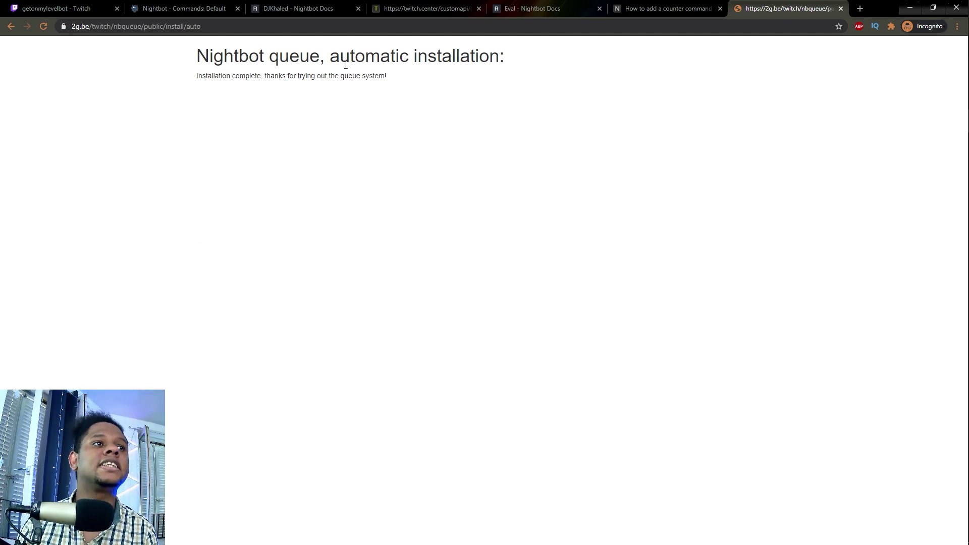
left_click(55, 9)
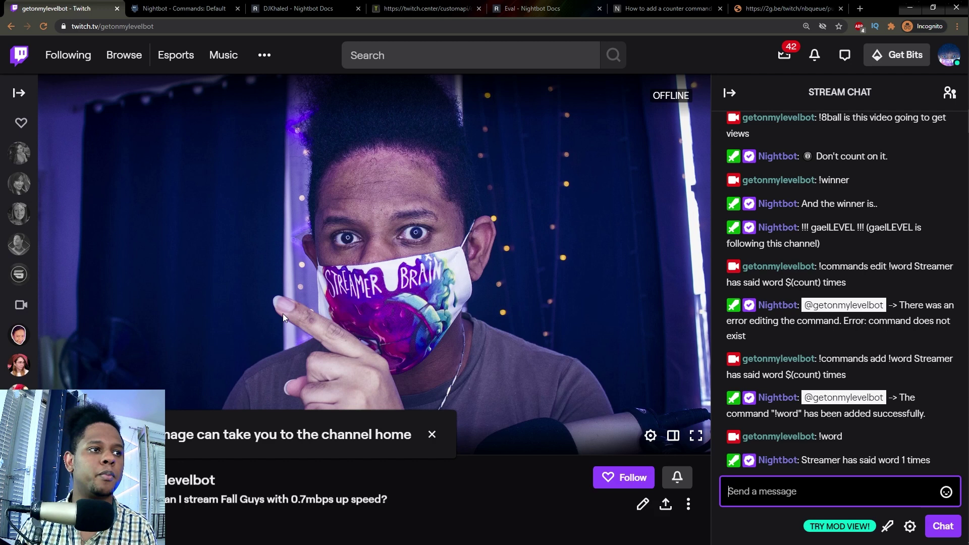
Show Nightbot's custom commands at 100 entries per page to review the new queue commands
left_click(177, 11)
left_click(43, 124)
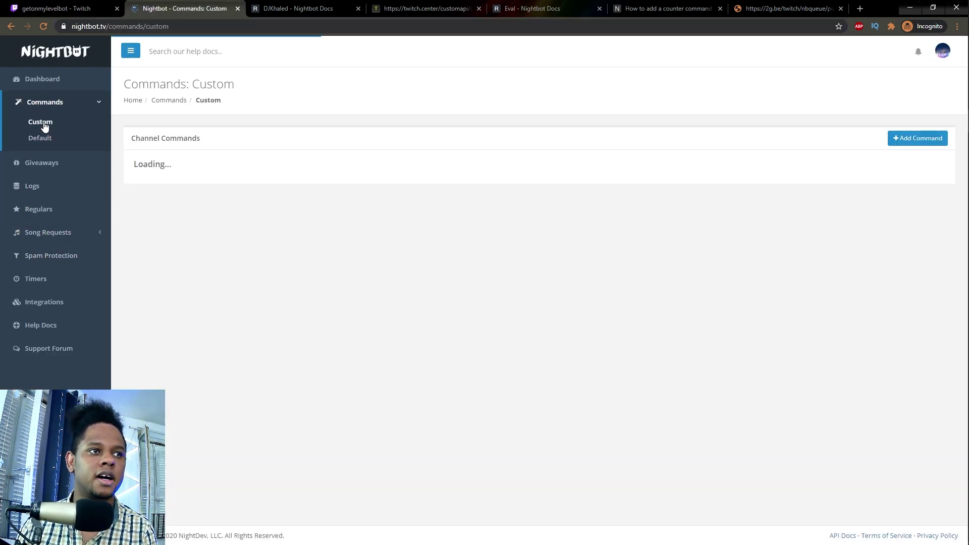
left_click(170, 166)
left_click(171, 207)
scroll(152, 388, "down", 3)
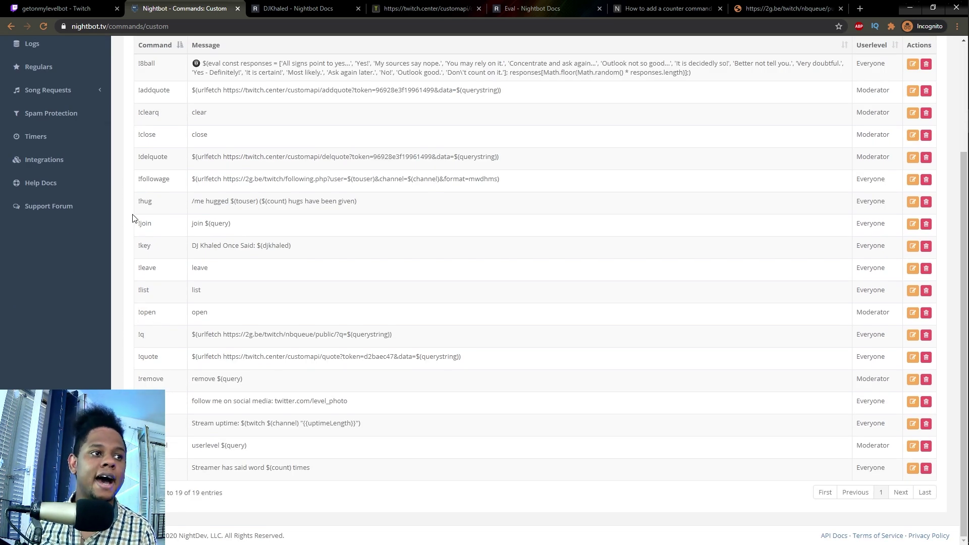
left_click(77, 8)
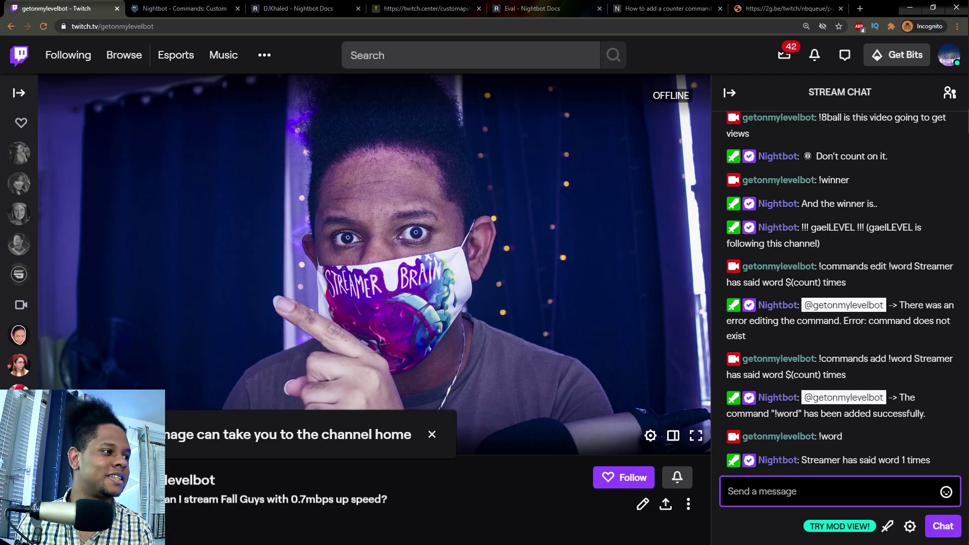
Send !open and then !join in Twitch chat to test the queue
type("!open")
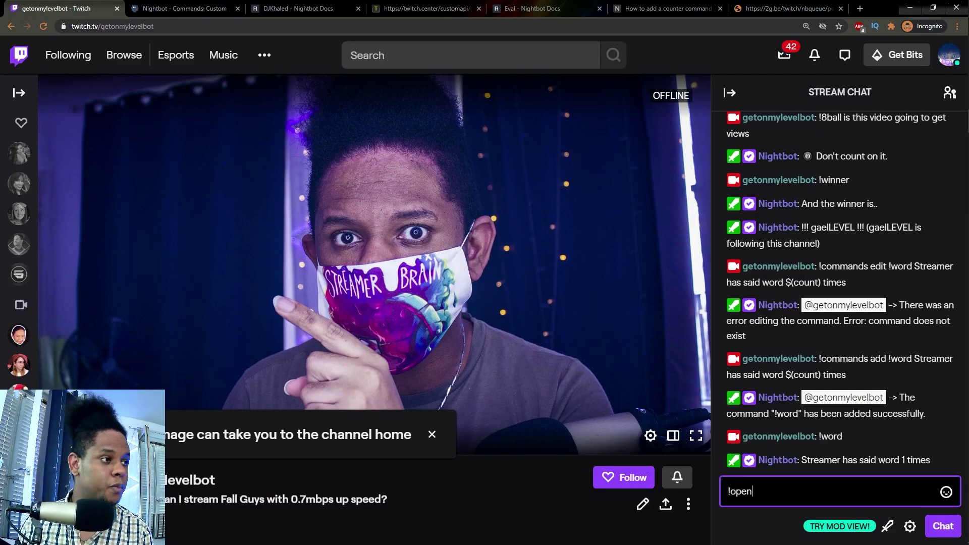
key("Return")
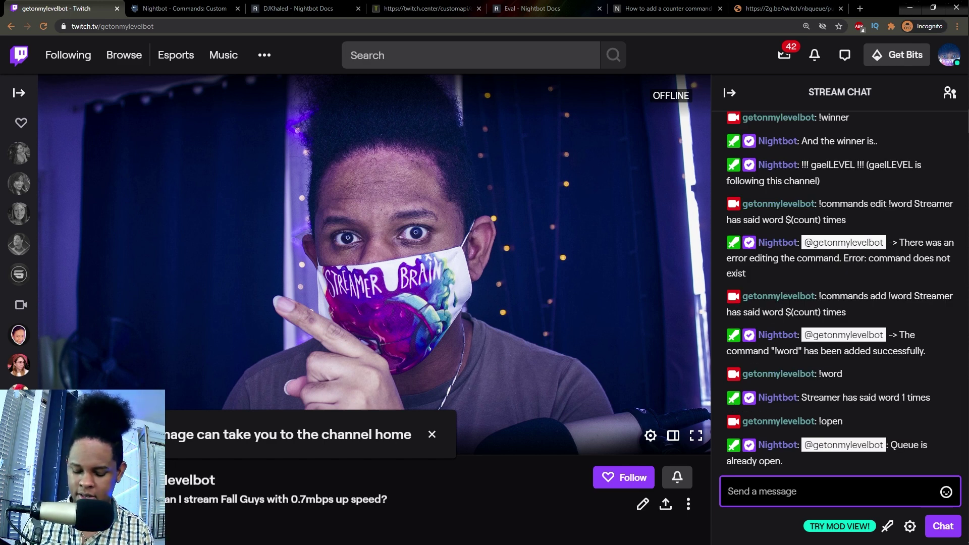
type("!join")
key("Return")
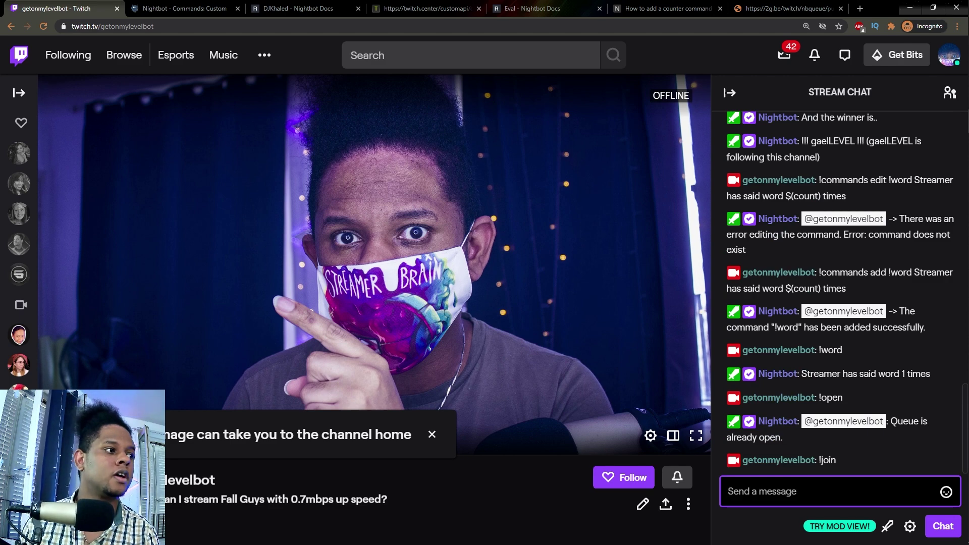
left_click(188, 8)
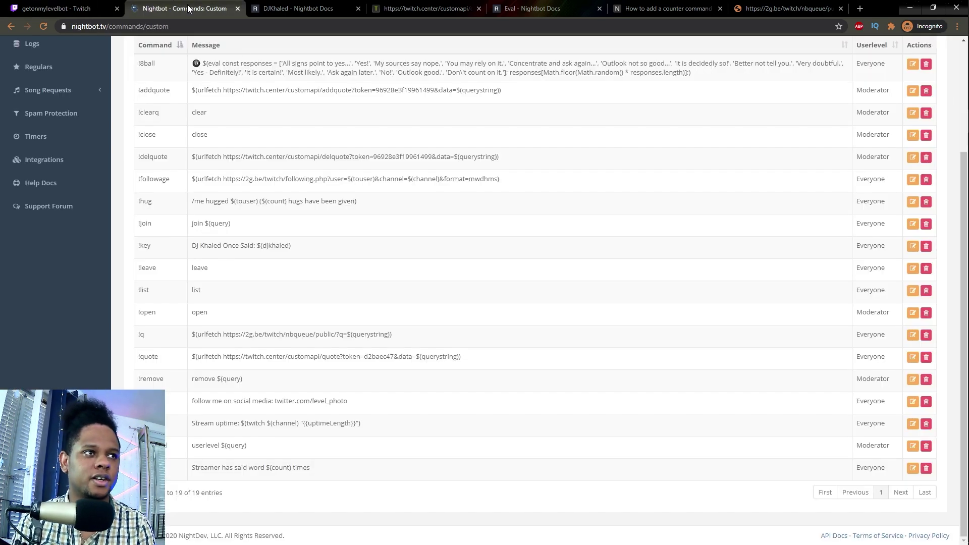
scroll(242, 371, "up", 3)
scroll(242, 371, "down", 3)
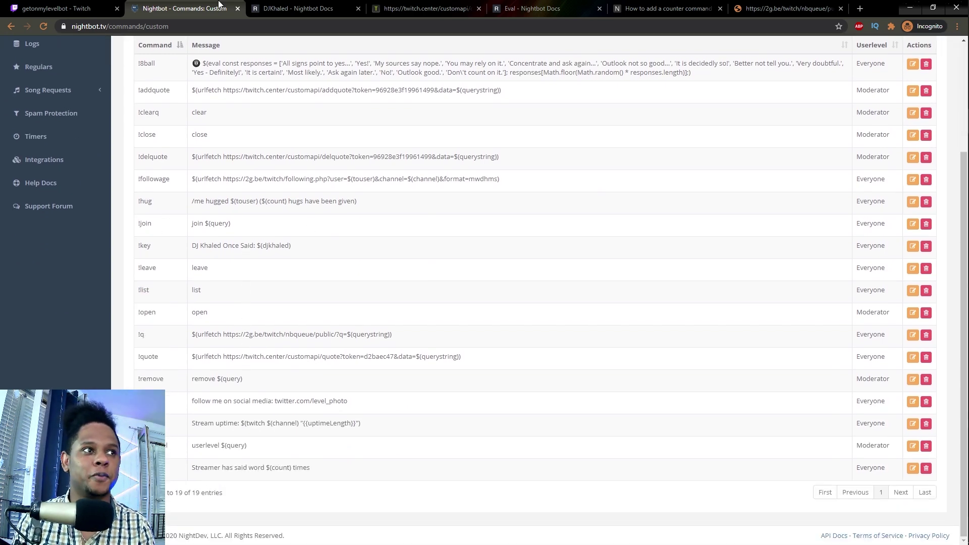
key("ctrl+shift+Tab")
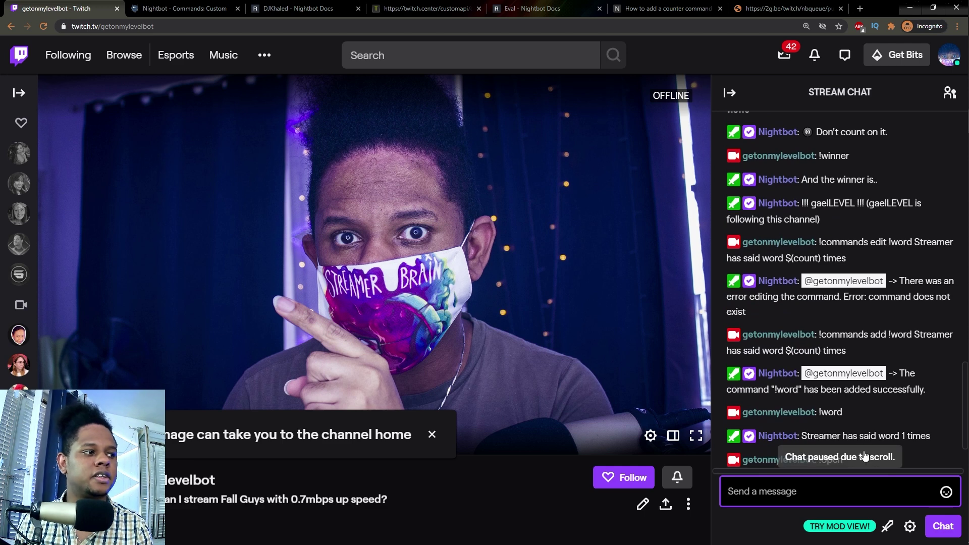
Open the nbq.2g.be queue list link from Nightbot's newest chat reply
left_click(871, 454)
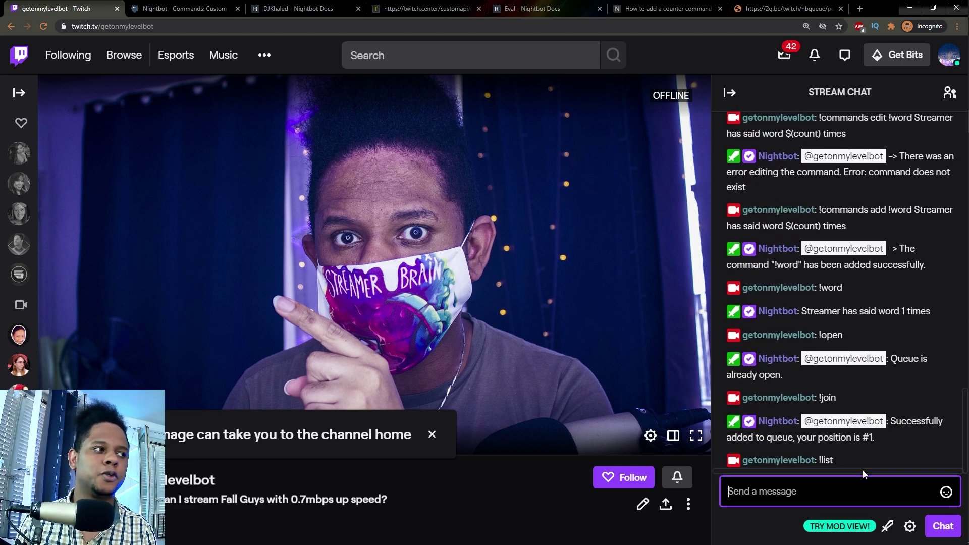
left_click(828, 461)
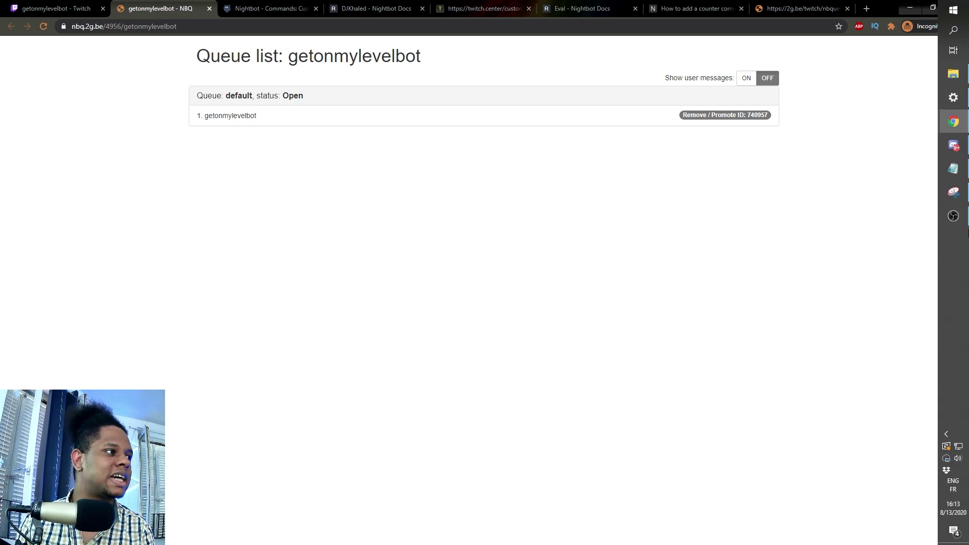
left_click(952, 194)
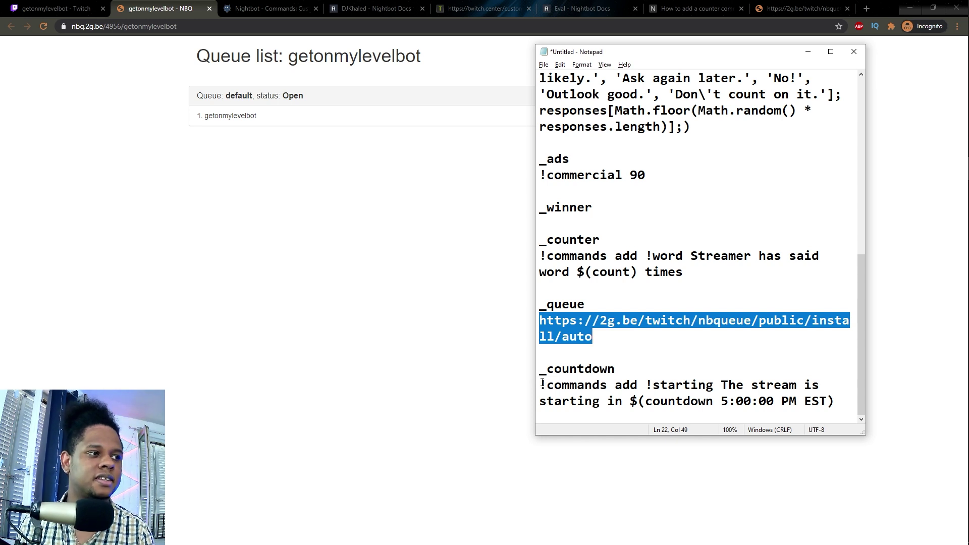
Select the !commands add !starting countdown line under _countdown in the notes
left_click_drag(543, 384, 881, 393)
key("ctrl+c")
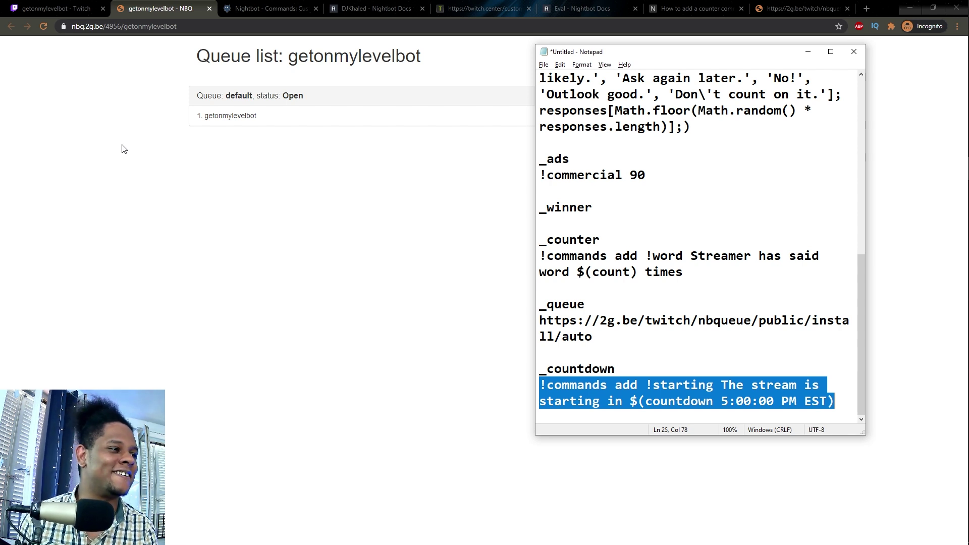
left_click(58, 9)
Add the !starting countdown command by pasting it into chat, then test it with !starting
key("ctrl+v")
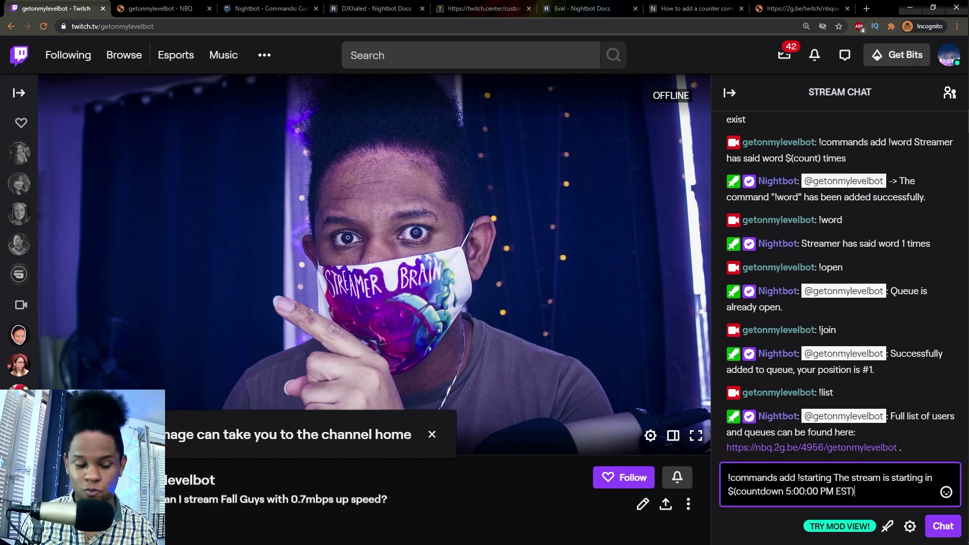
key("Return")
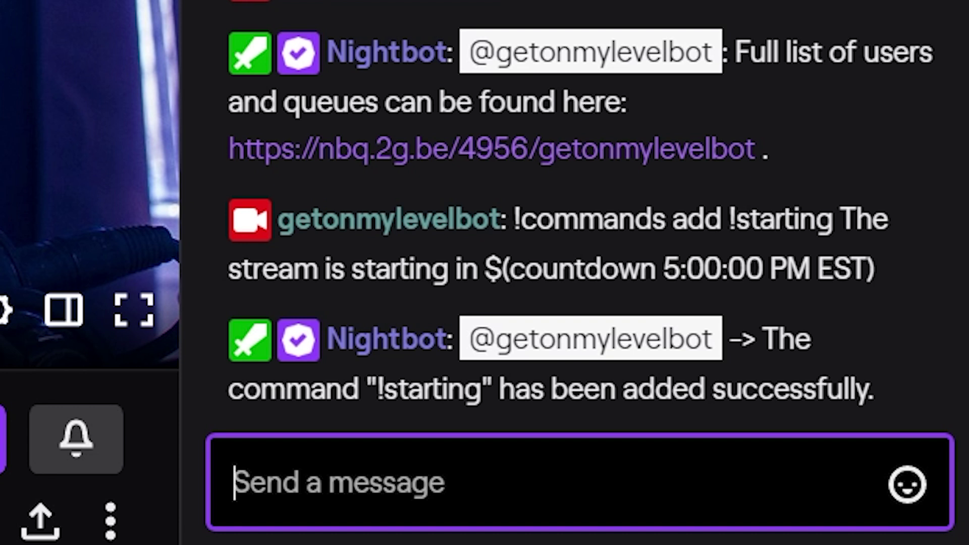
type("!start")
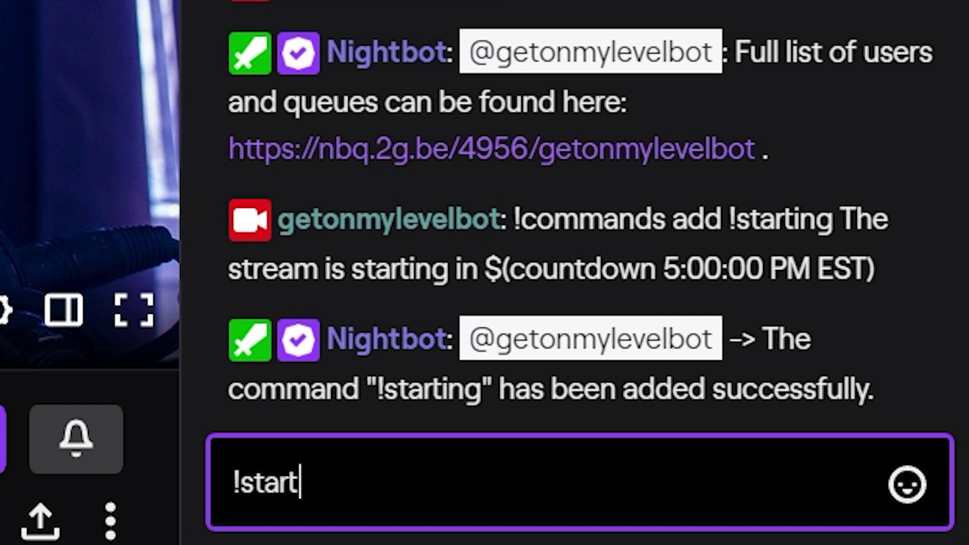
type("ing")
key("Return")
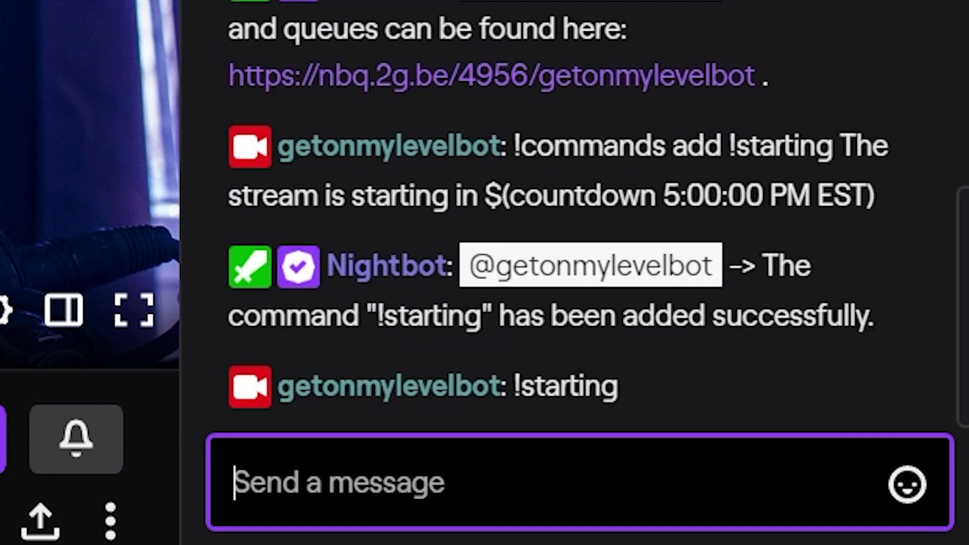